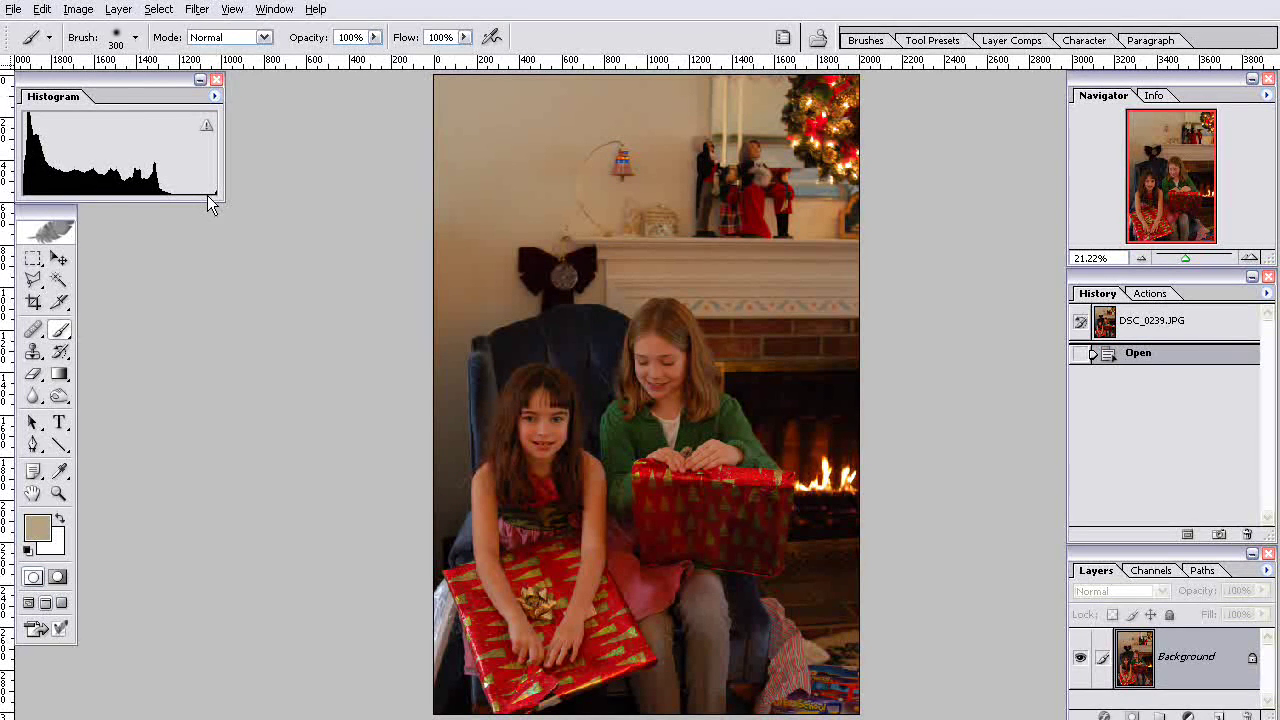
Try Auto Contrast on the photo, then revert it to its just-opened state.
{"action": "left_click", "coordinate": [86, 14]}
{"action": "mouse_move", "coordinate": [108, 56]}
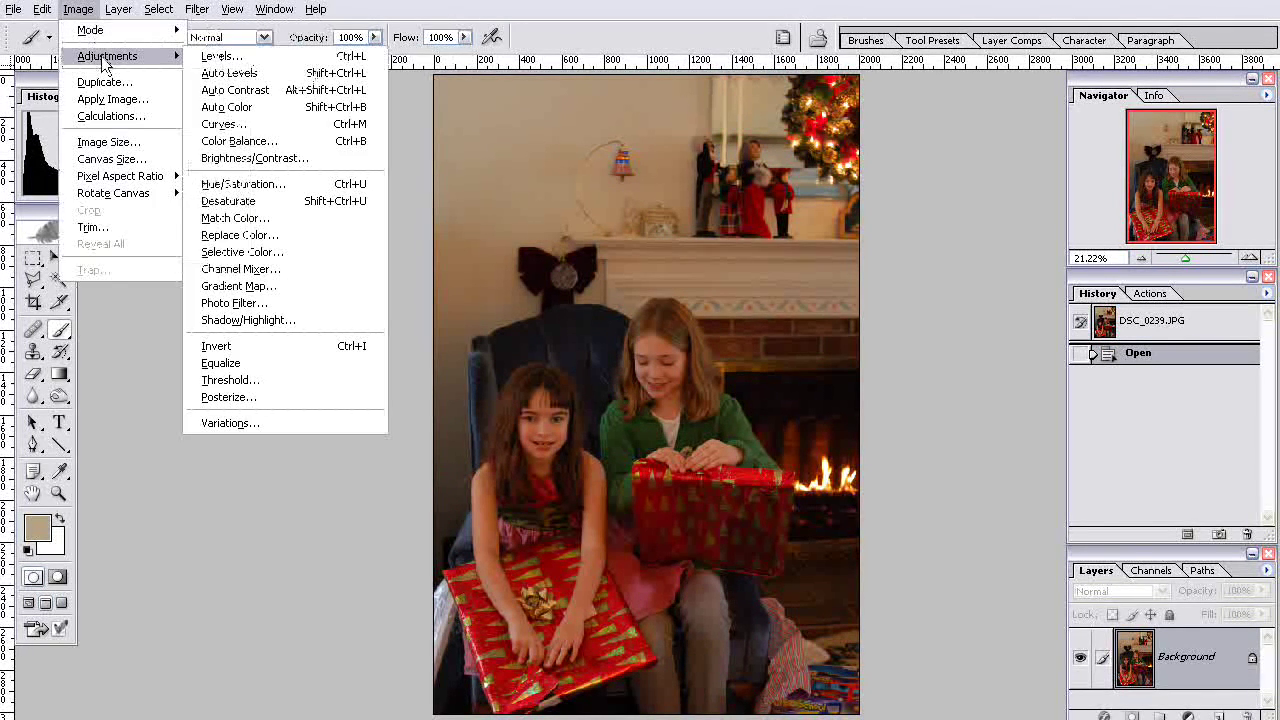
{"action": "left_click", "coordinate": [246, 90]}
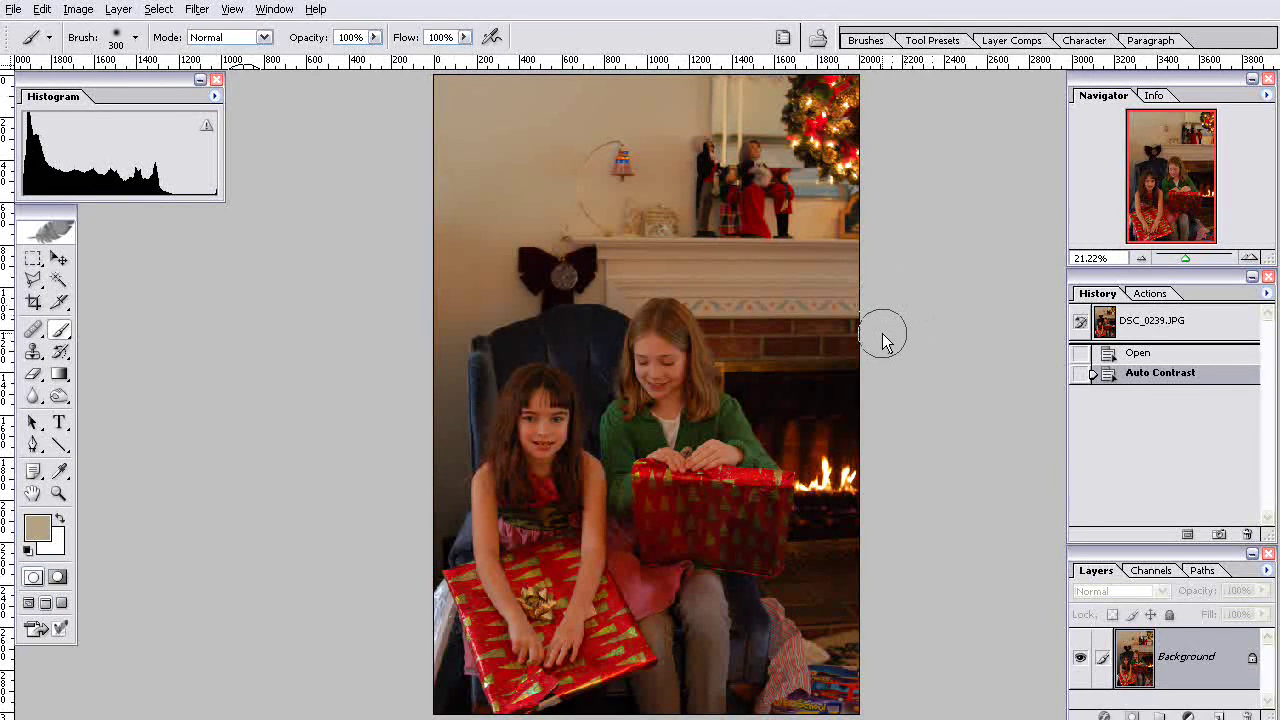
{"action": "left_click", "coordinate": [1155, 358]}
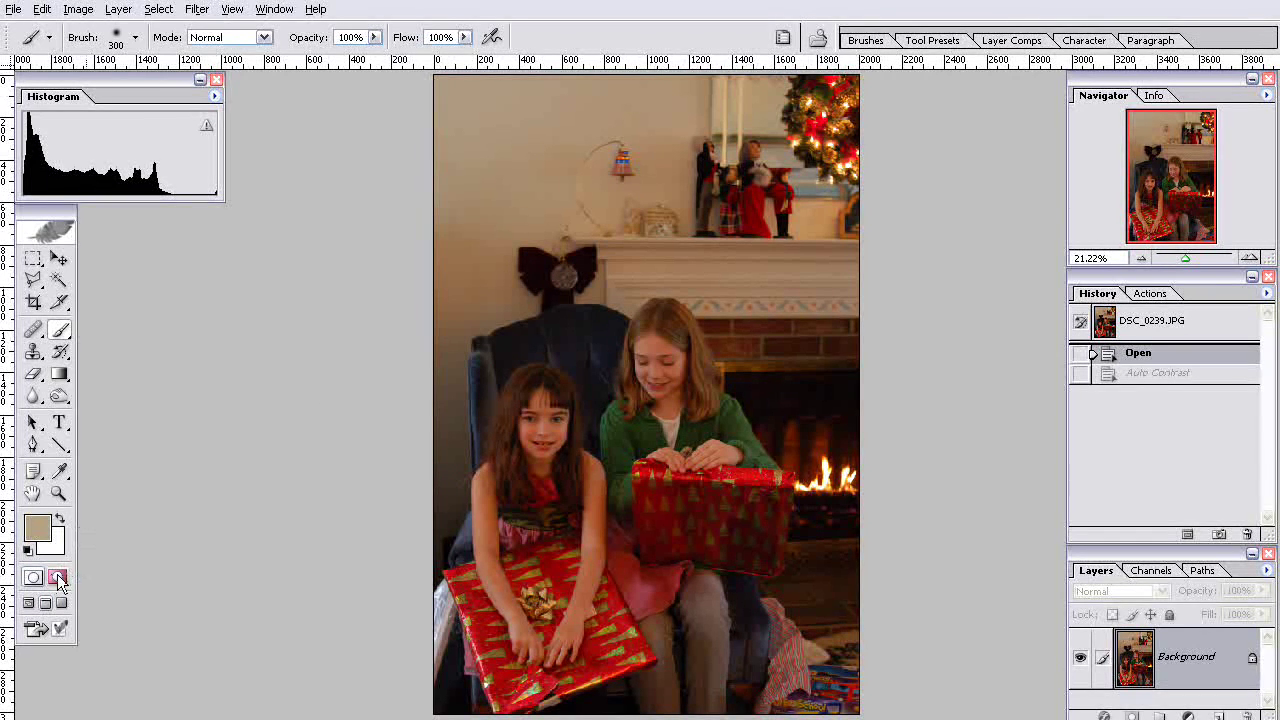
Enter Quick Mask mode and set a 300 px soft brush.
{"action": "left_click", "coordinate": [58, 579]}
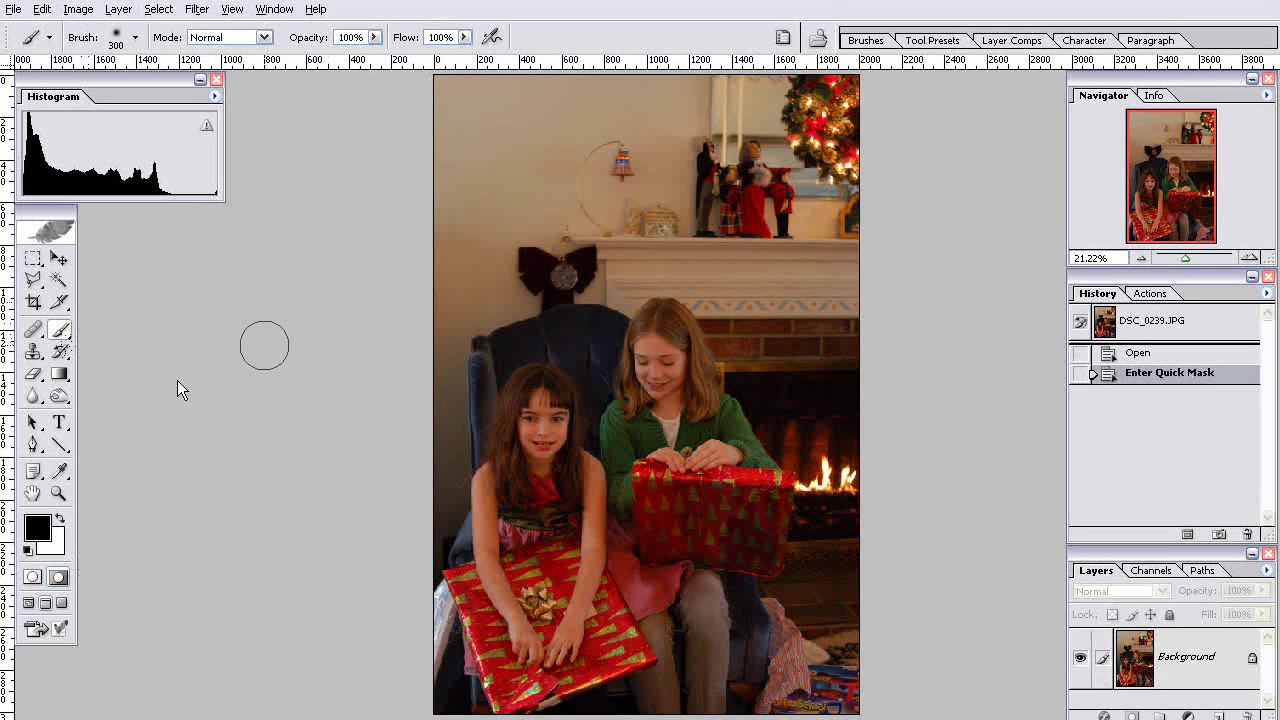
{"action": "right_click", "coordinate": [467, 229]}
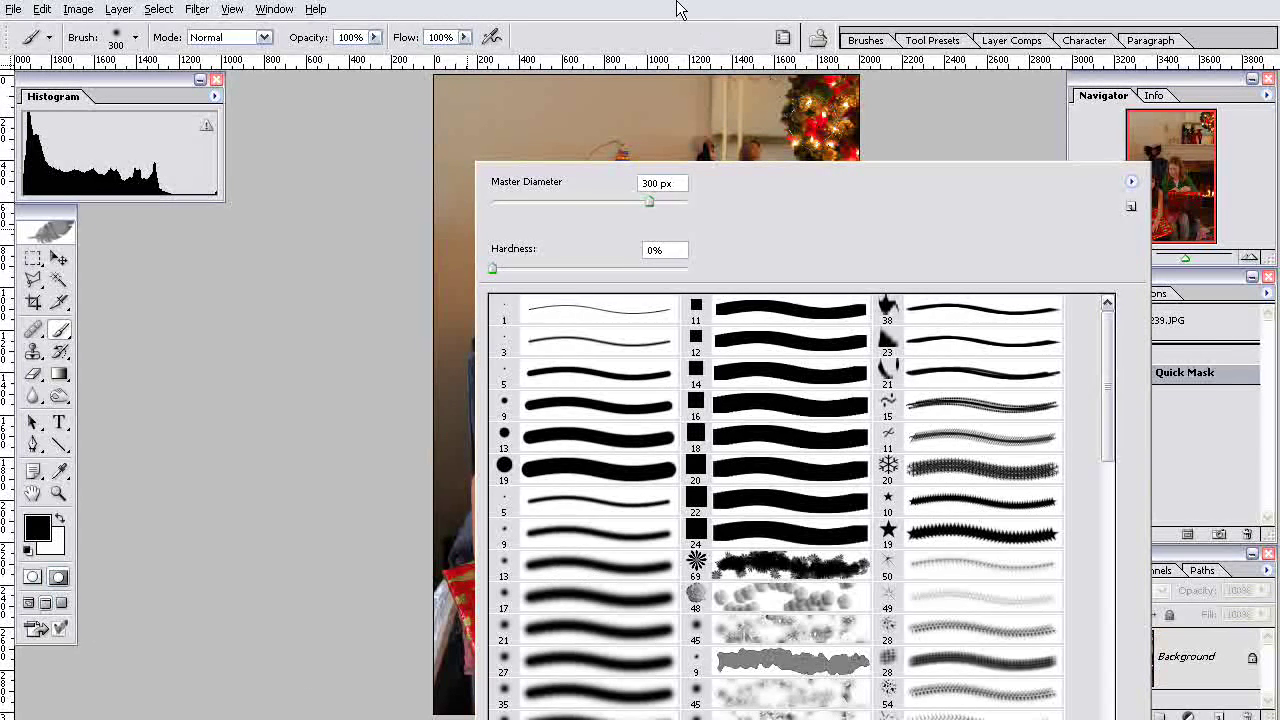
{"action": "key", "text": "Return"}
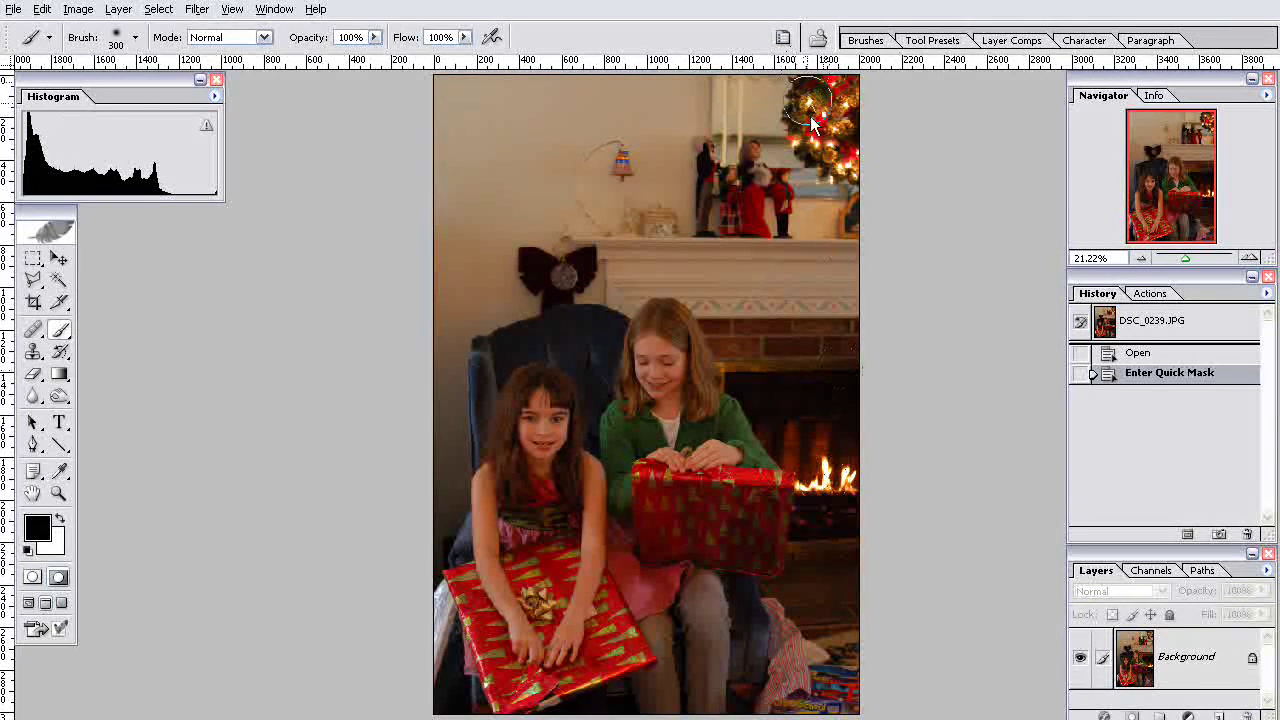
Paint the mask over the wreath and fireplace flames, then exit Quick Mask.
{"action": "mouse_move", "coordinate": [830, 125]}
{"action": "left_mouse_down"}
{"action": "mouse_move", "coordinate": [805, 100]}
{"action": "mouse_move", "coordinate": [816, 146]}
{"action": "mouse_move", "coordinate": [845, 168]}
{"action": "mouse_move", "coordinate": [846, 126]}
{"action": "mouse_move", "coordinate": [812, 140]}
{"action": "mouse_move", "coordinate": [822, 150]}
{"action": "left_mouse_up"}
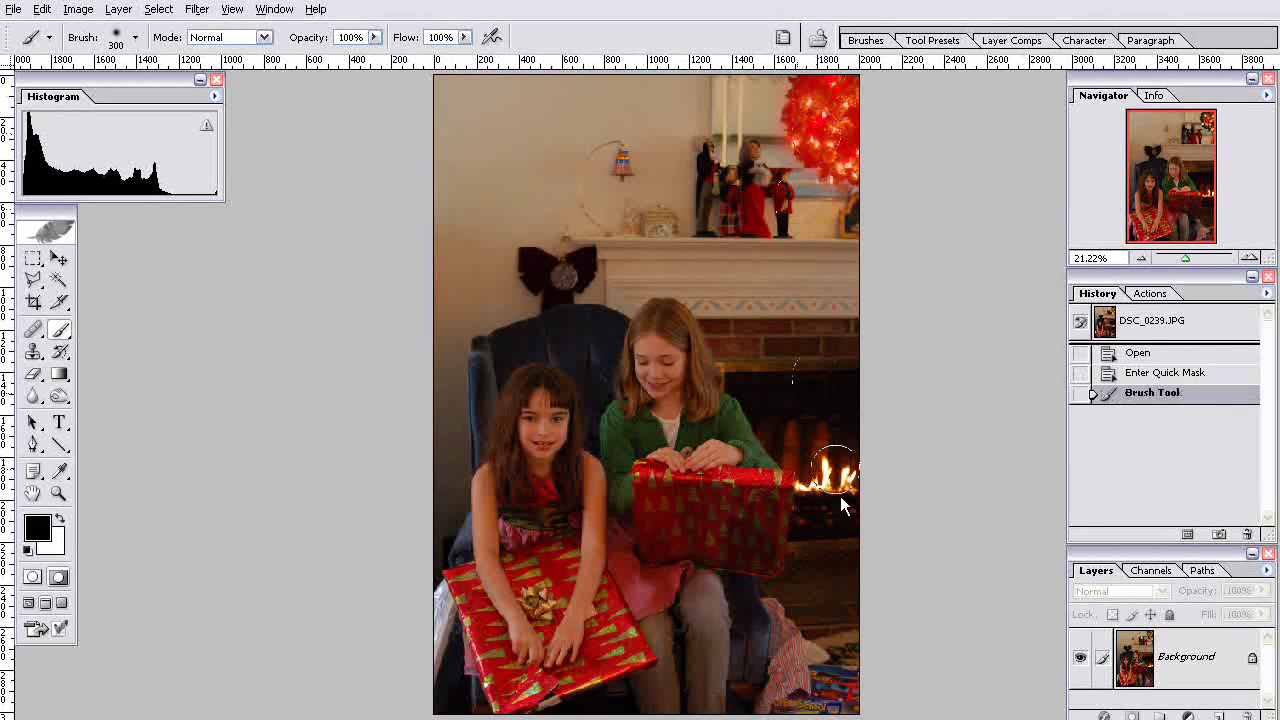
{"action": "mouse_move", "coordinate": [834, 500]}
{"action": "left_mouse_down"}
{"action": "mouse_move", "coordinate": [854, 475]}
{"action": "mouse_move", "coordinate": [851, 487]}
{"action": "mouse_move", "coordinate": [818, 476]}
{"action": "left_mouse_up"}
{"action": "mouse_move", "coordinate": [815, 143]}
{"action": "left_mouse_down"}
{"action": "mouse_move", "coordinate": [830, 130]}
{"action": "mouse_move", "coordinate": [870, 145]}
{"action": "mouse_move", "coordinate": [838, 105]}
{"action": "mouse_move", "coordinate": [868, 155]}
{"action": "mouse_move", "coordinate": [776, 196]}
{"action": "left_mouse_up"}
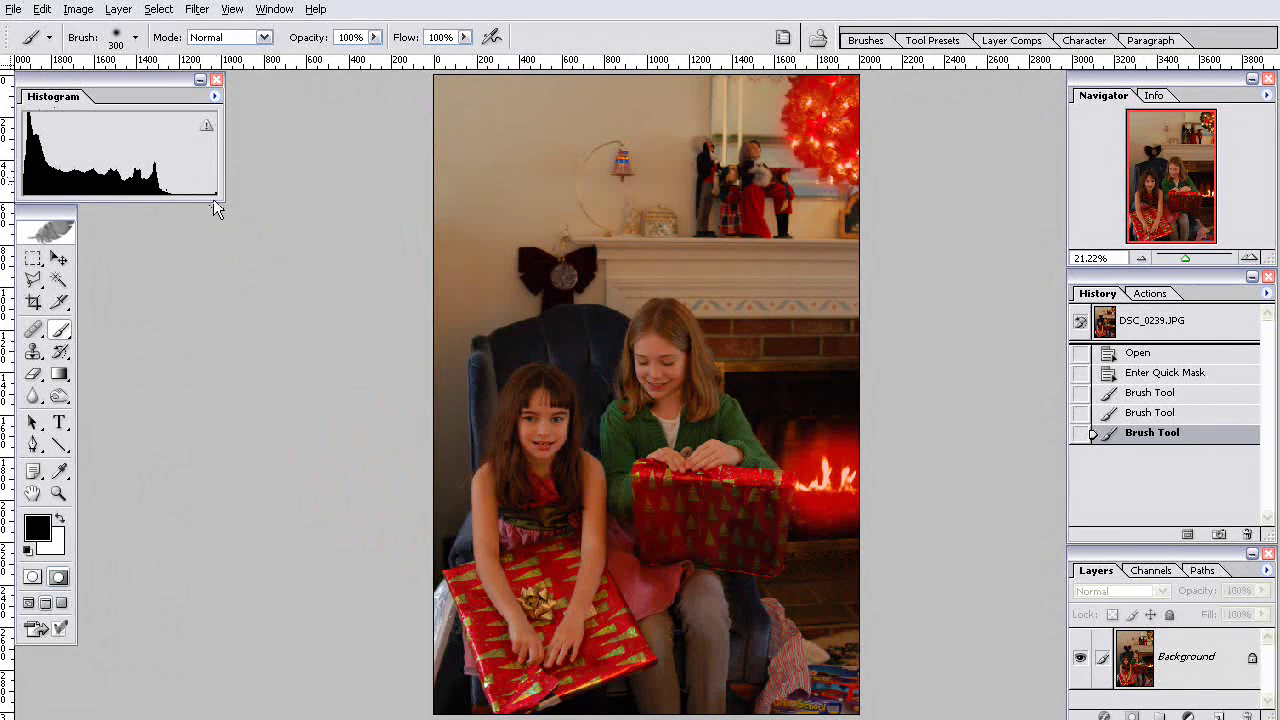
{"action": "left_click", "coordinate": [31, 578]}
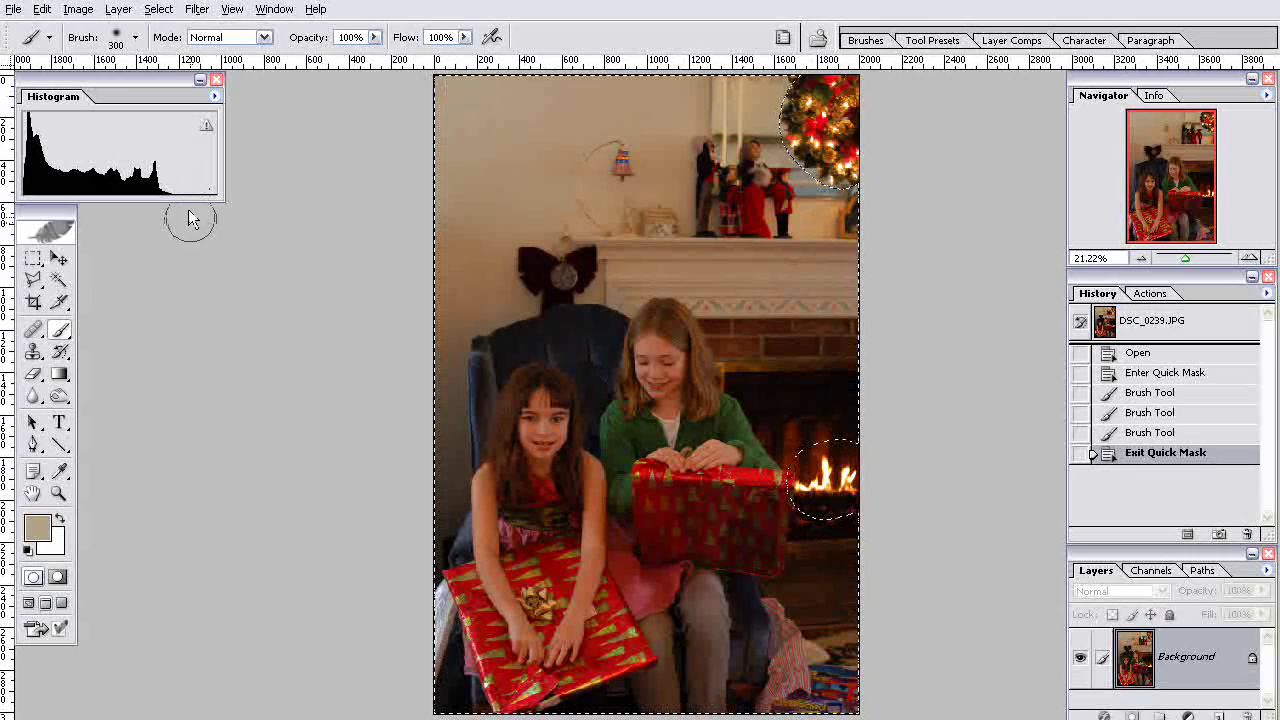
Apply Auto Contrast outside the wreath and fire, undoing and redoing to compare.
{"action": "left_click", "coordinate": [78, 9]}
{"action": "mouse_move", "coordinate": [107, 57]}
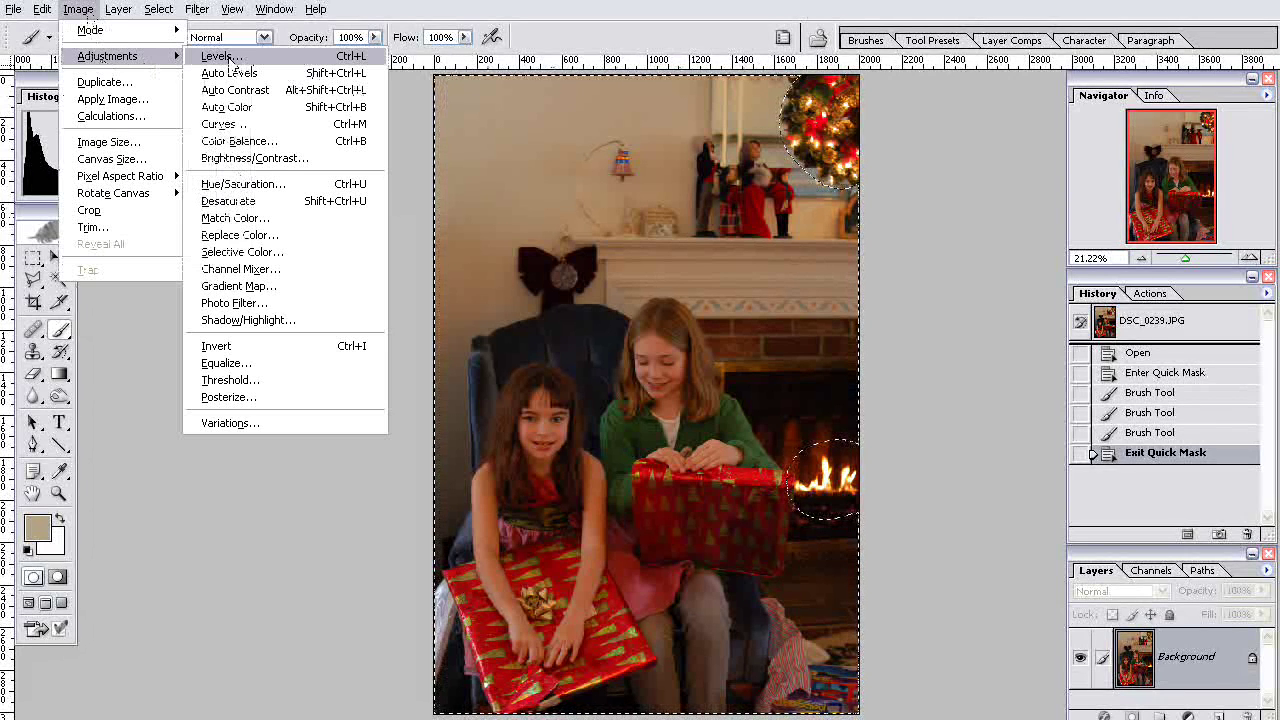
{"action": "left_click", "coordinate": [238, 90]}
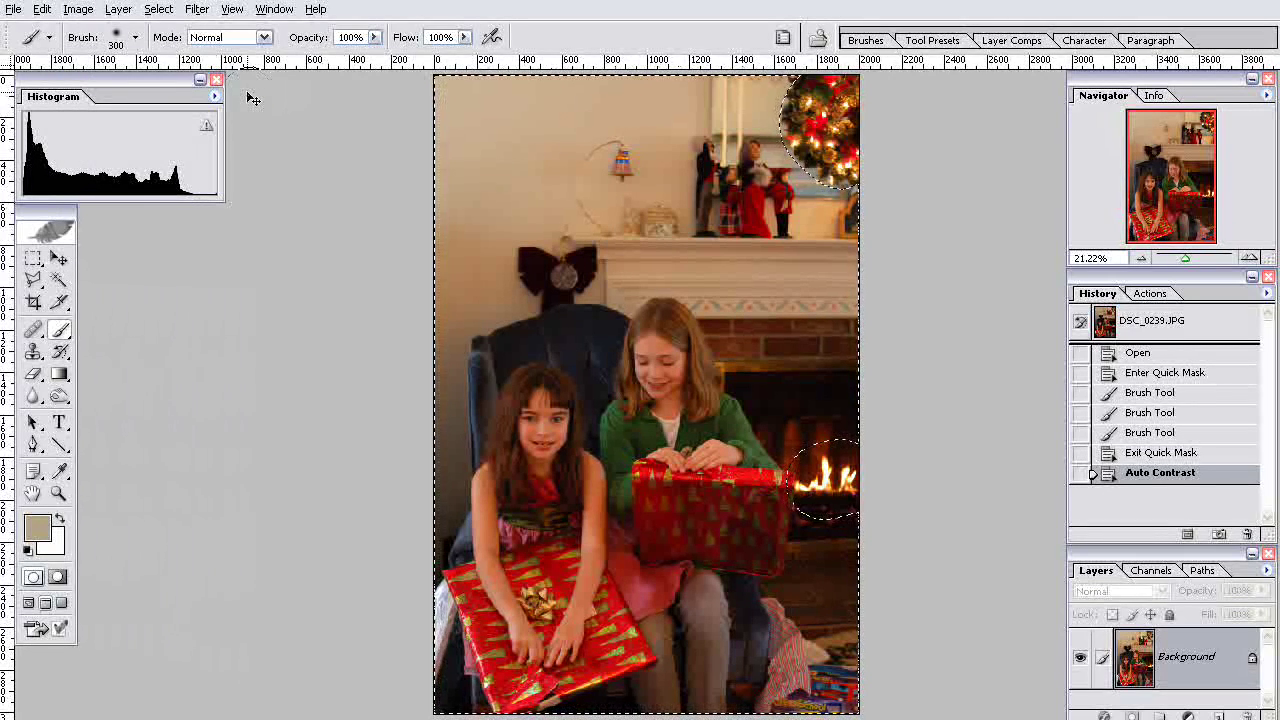
{"action": "key", "text": "ctrl+z"}
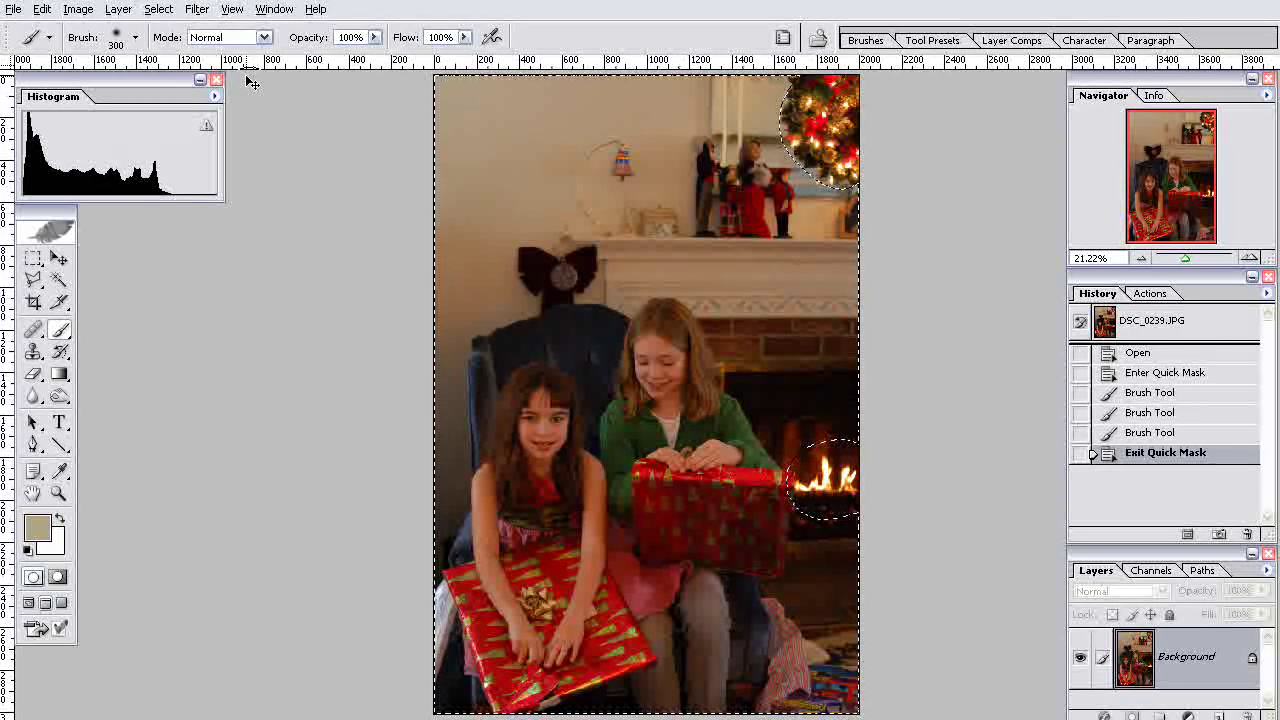
{"action": "key", "text": "ctrl+z"}
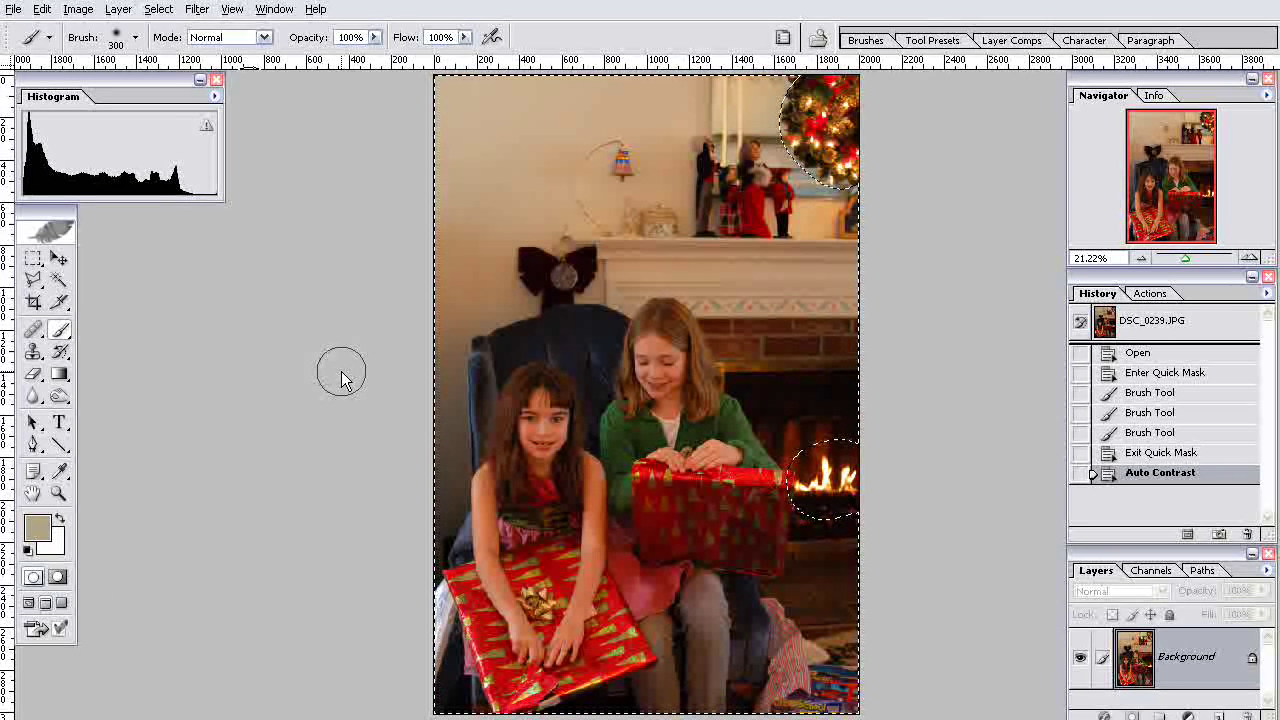
{"action": "left_click", "coordinate": [73, 14]}
{"action": "mouse_move", "coordinate": [105, 56]}
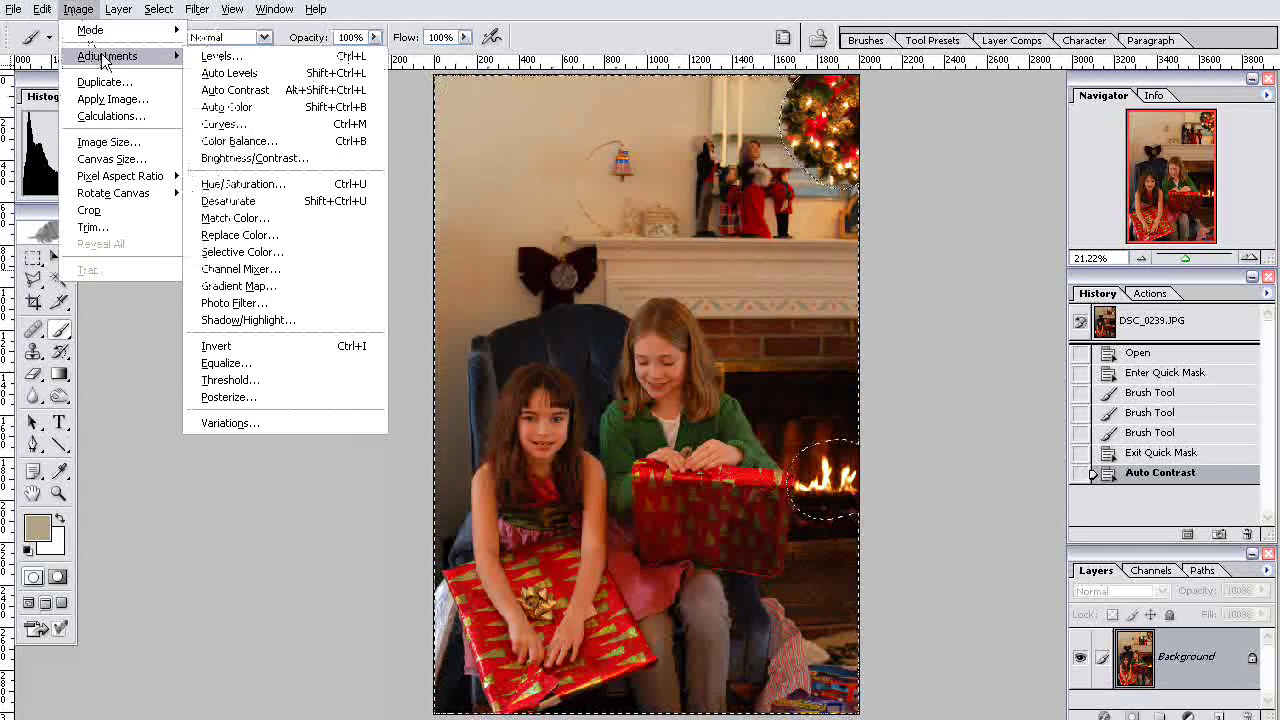
{"action": "left_click", "coordinate": [264, 107]}
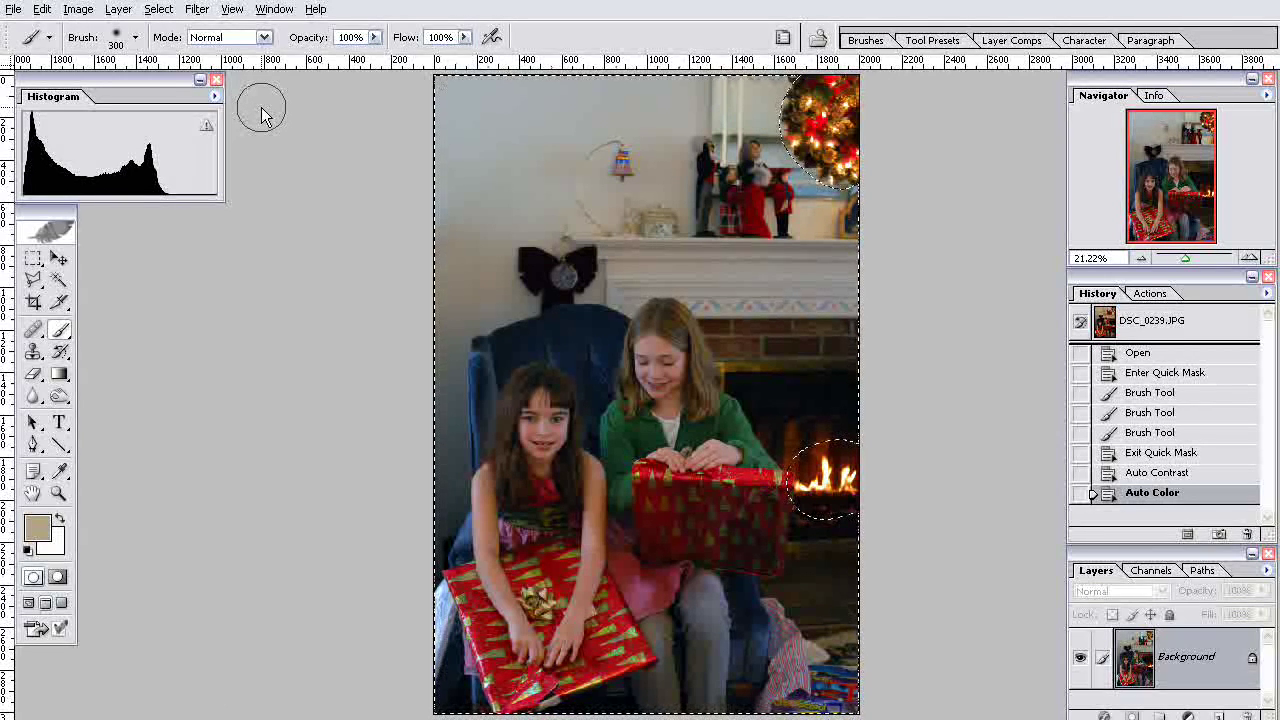
{"action": "key", "text": "ctrl+z"}
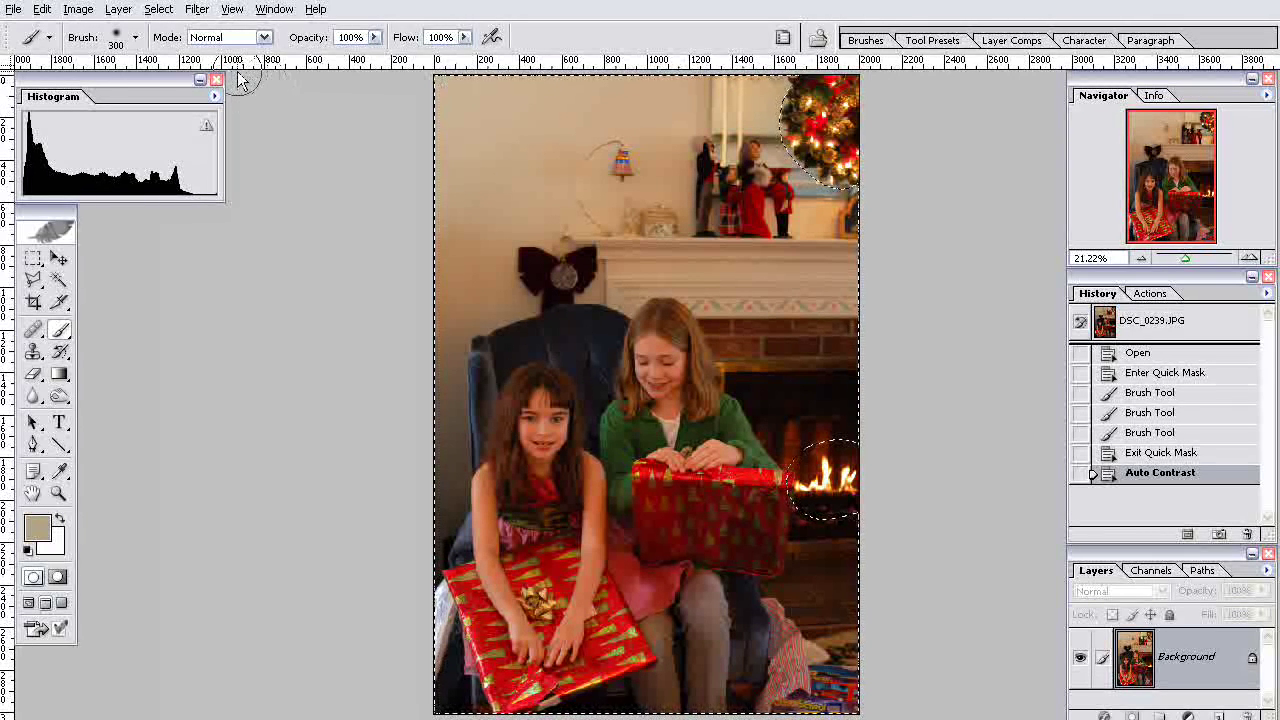
Open Color Balance and shift the midtones to -11 toward cyan.
{"action": "left_click", "coordinate": [88, 12]}
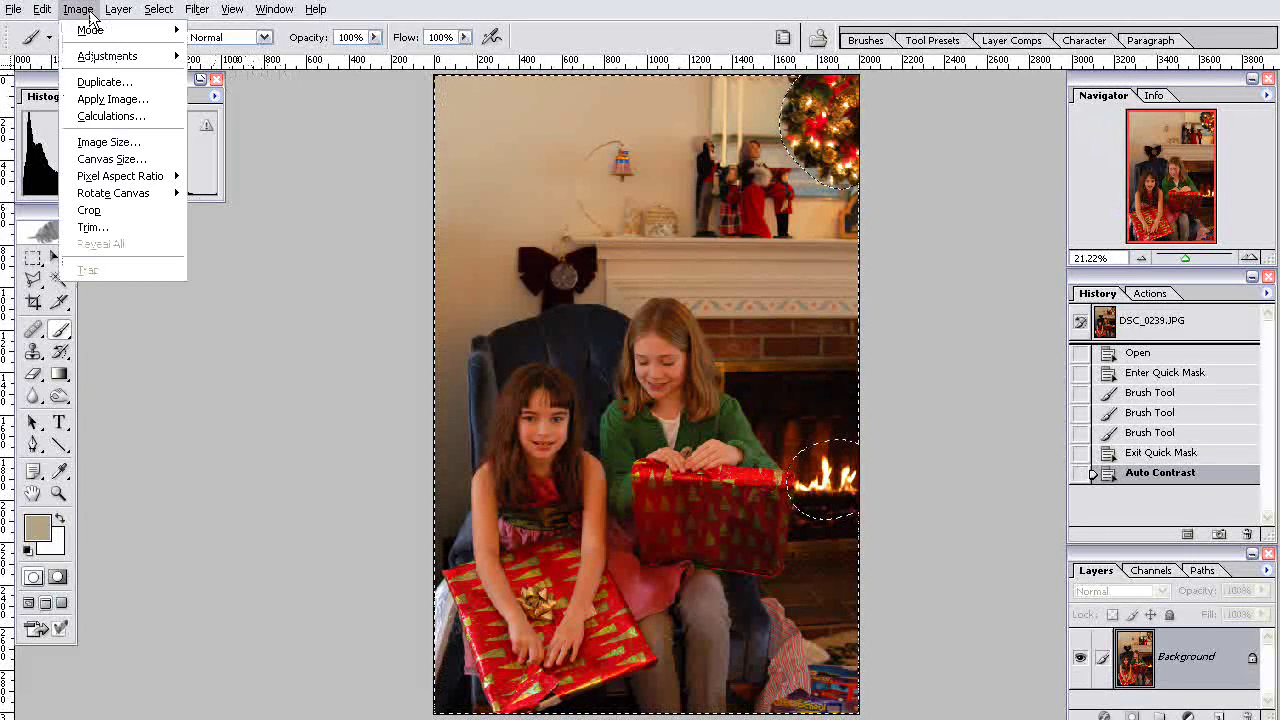
{"action": "mouse_move", "coordinate": [150, 58]}
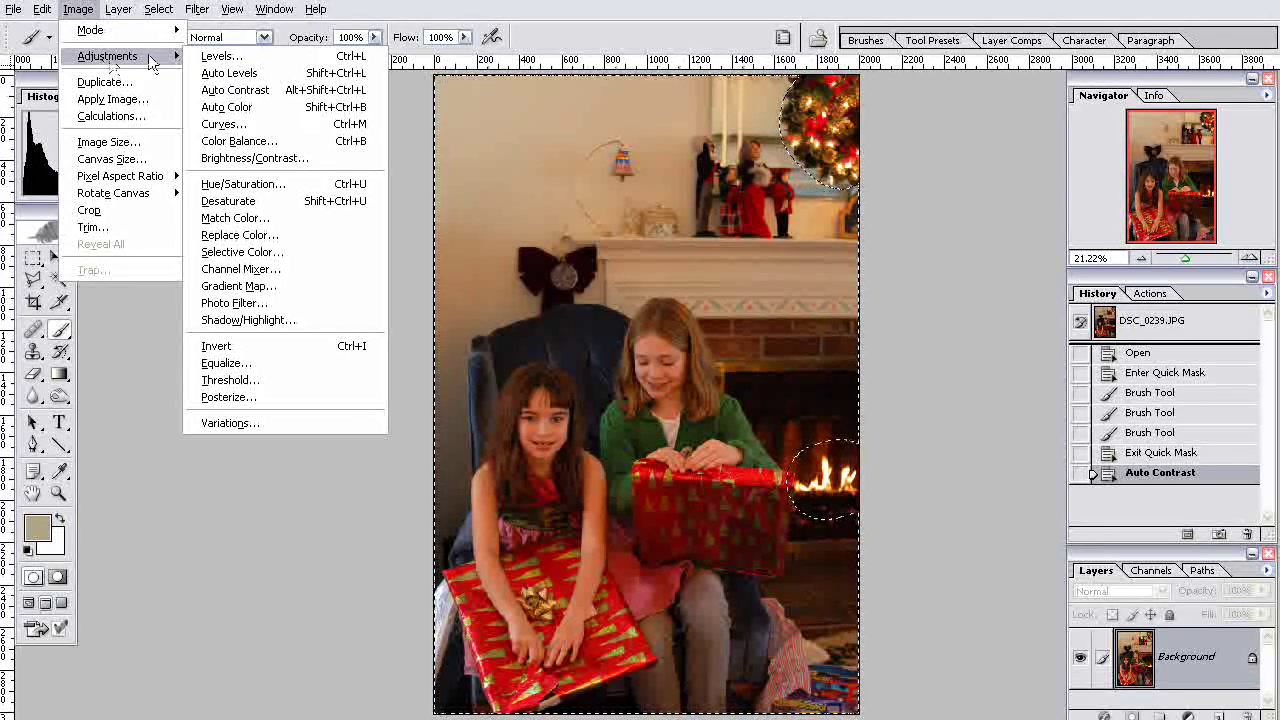
{"action": "left_click", "coordinate": [260, 146]}
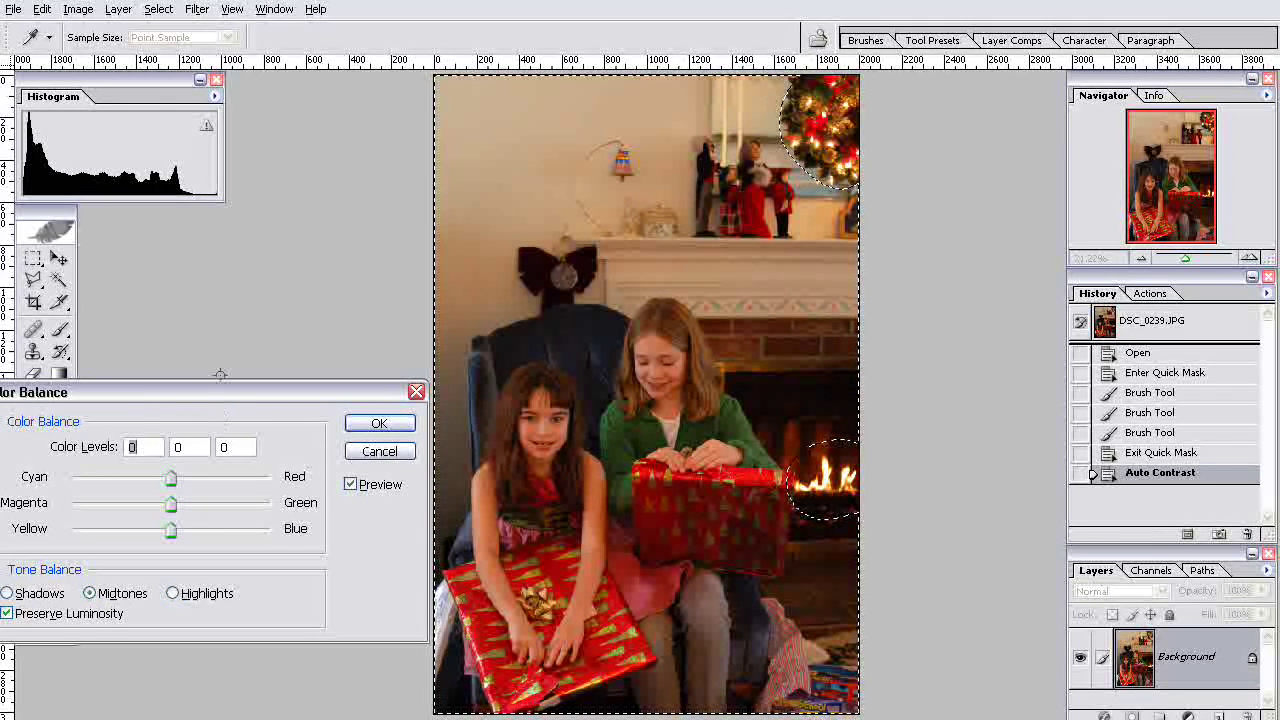
{"action": "left_click_drag", "start_coordinate": [229, 390], "coordinate": [253, 333]}
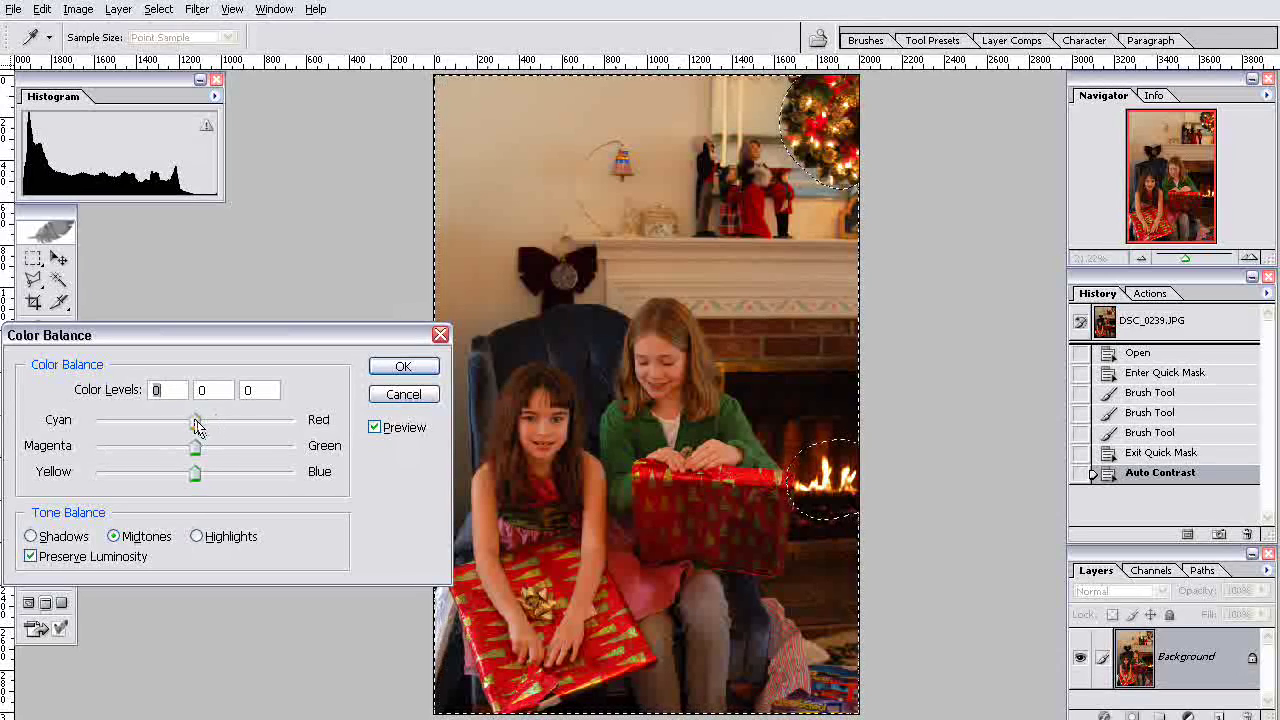
{"action": "mouse_move", "coordinate": [195, 424]}
{"action": "left_mouse_down"}
{"action": "mouse_move", "coordinate": [182, 437]}
{"action": "mouse_move", "coordinate": [191, 429]}
{"action": "left_mouse_up"}
Check the highlights and shadows, return to Midtones, and hide the preview to compare.
{"action": "left_click", "coordinate": [206, 536]}
{"action": "left_click", "coordinate": [82, 537]}
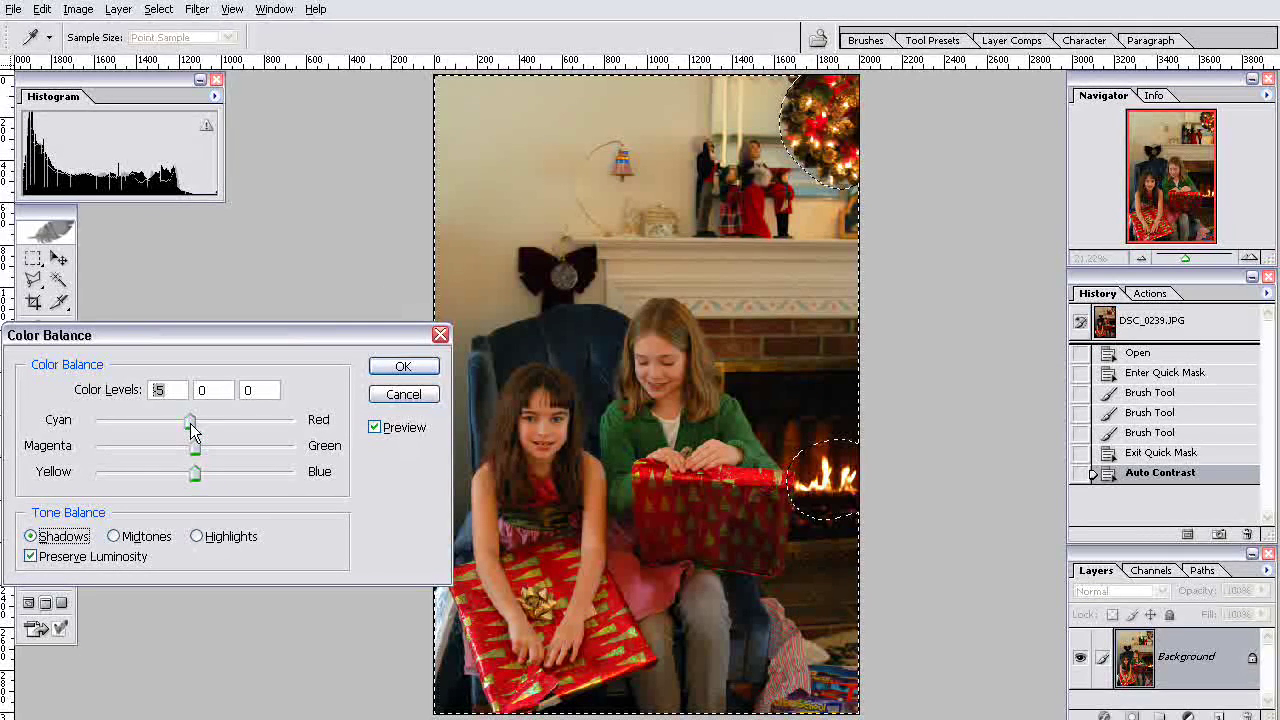
{"action": "left_click_drag", "start_coordinate": [200, 477], "coordinate": [201, 486]}
{"action": "left_click", "coordinate": [209, 536]}
{"action": "left_click", "coordinate": [140, 536]}
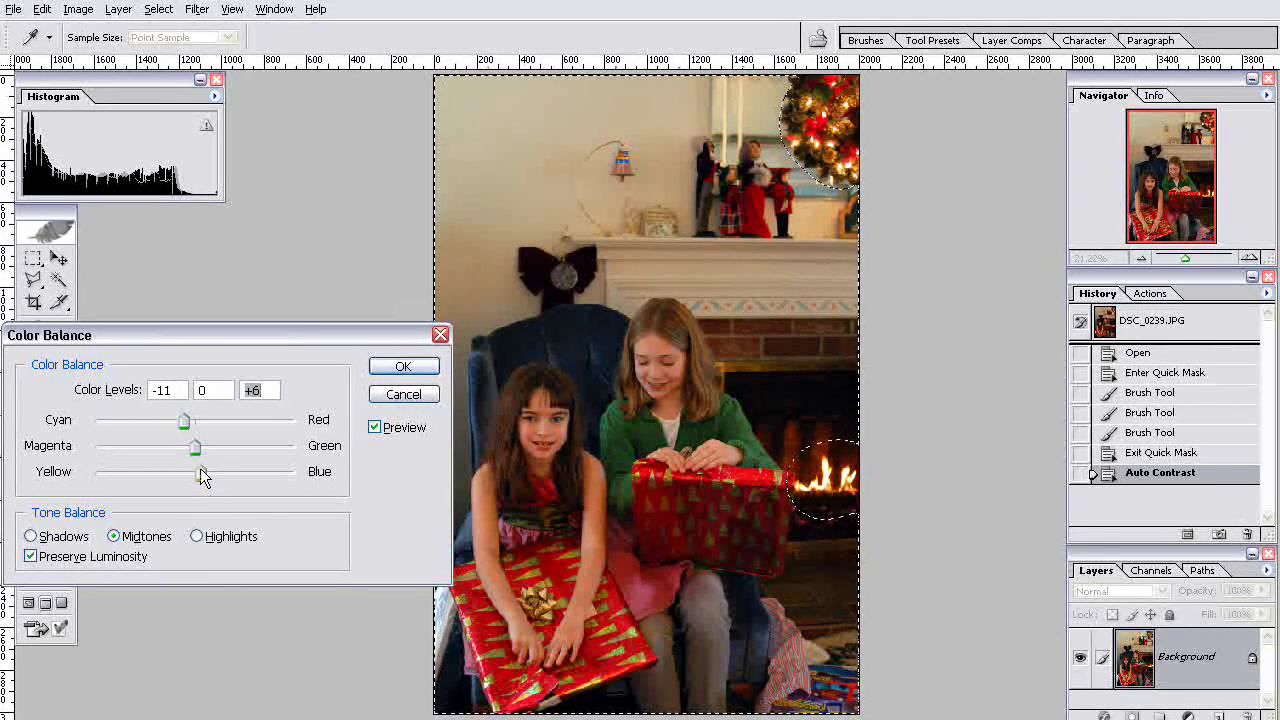
{"action": "left_click", "coordinate": [389, 436]}
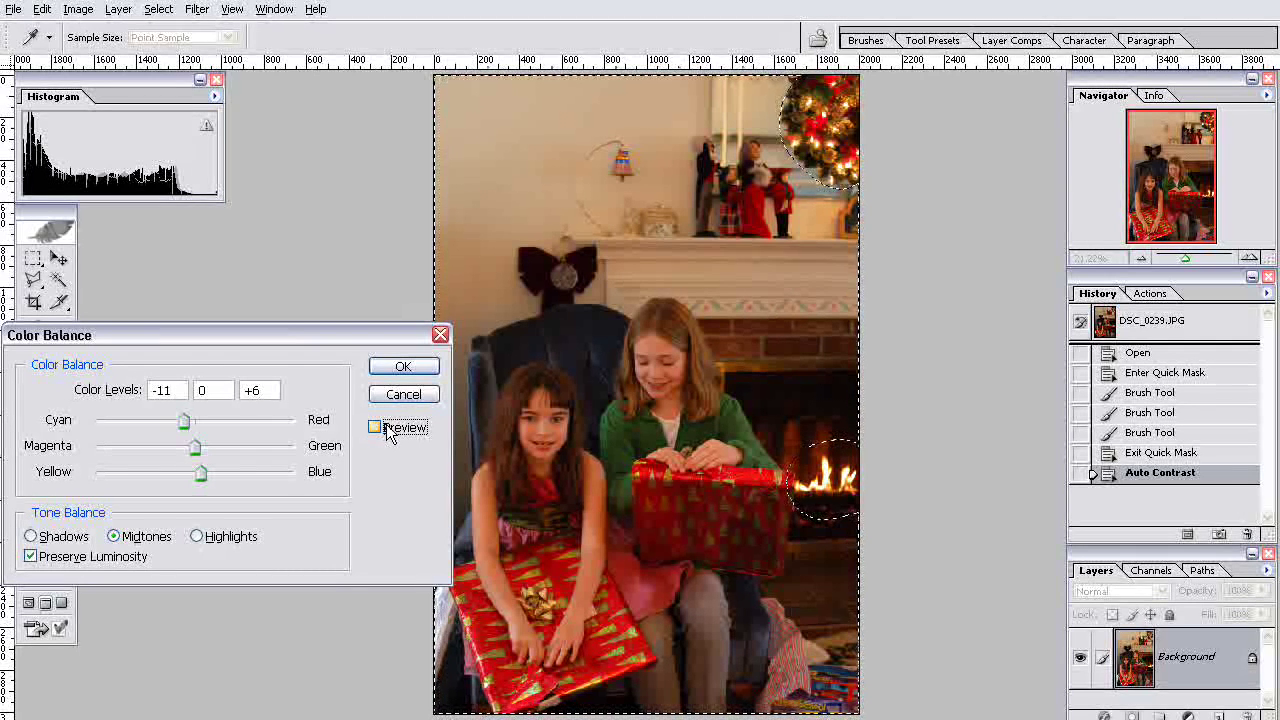
Compare Preview and Preserve Luminosity on and off, keep luminosity preserved, and apply the -11, 0, +6 balance.
{"action": "left_click", "coordinate": [389, 430]}
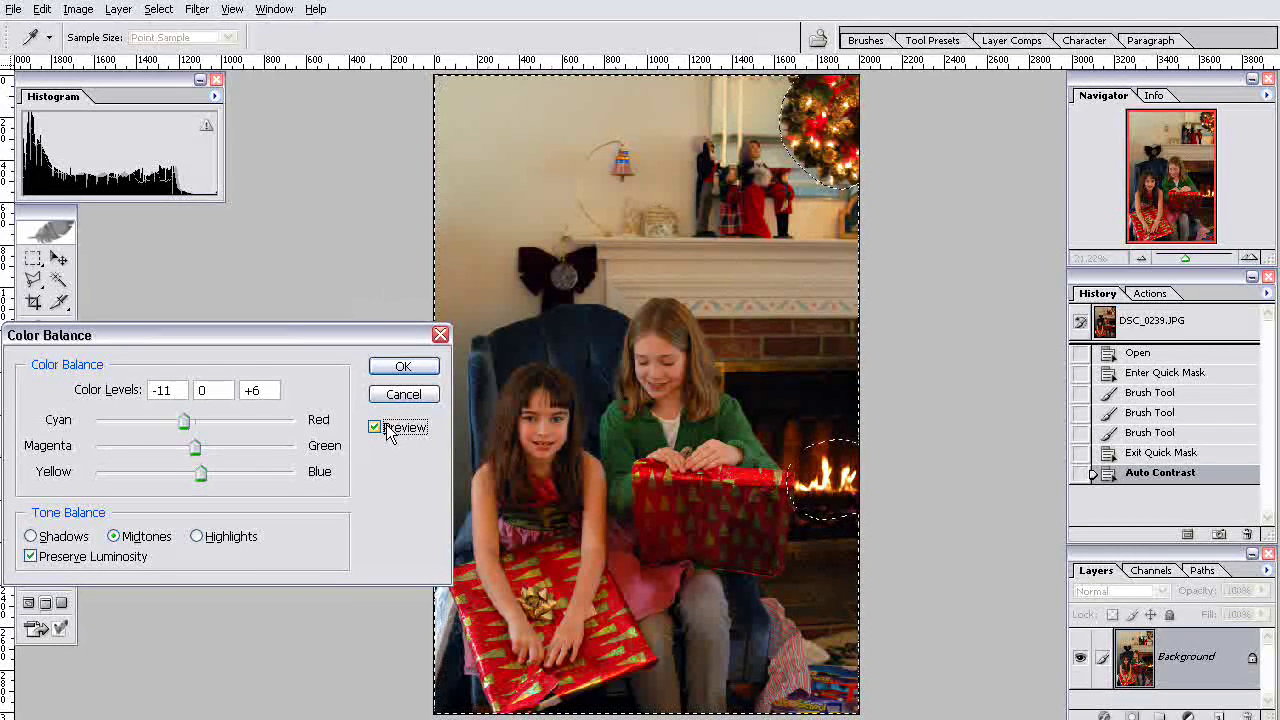
{"action": "left_click", "coordinate": [389, 430]}
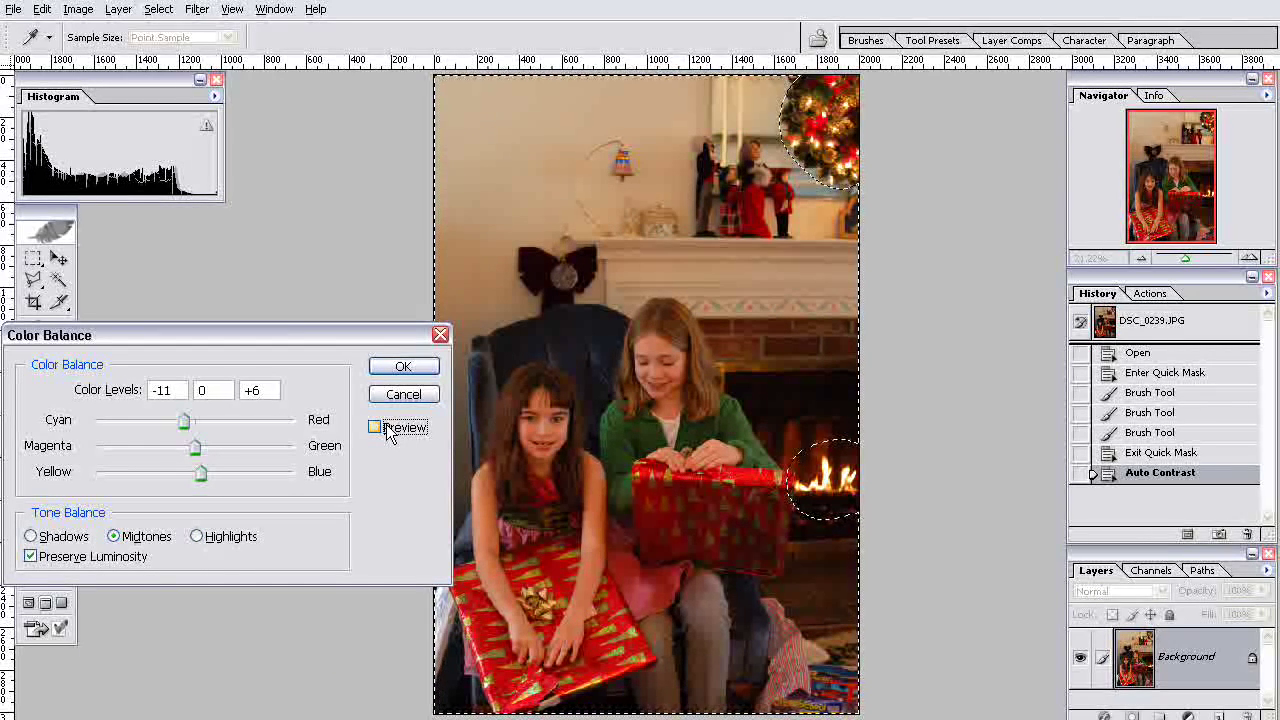
{"action": "left_click", "coordinate": [389, 430]}
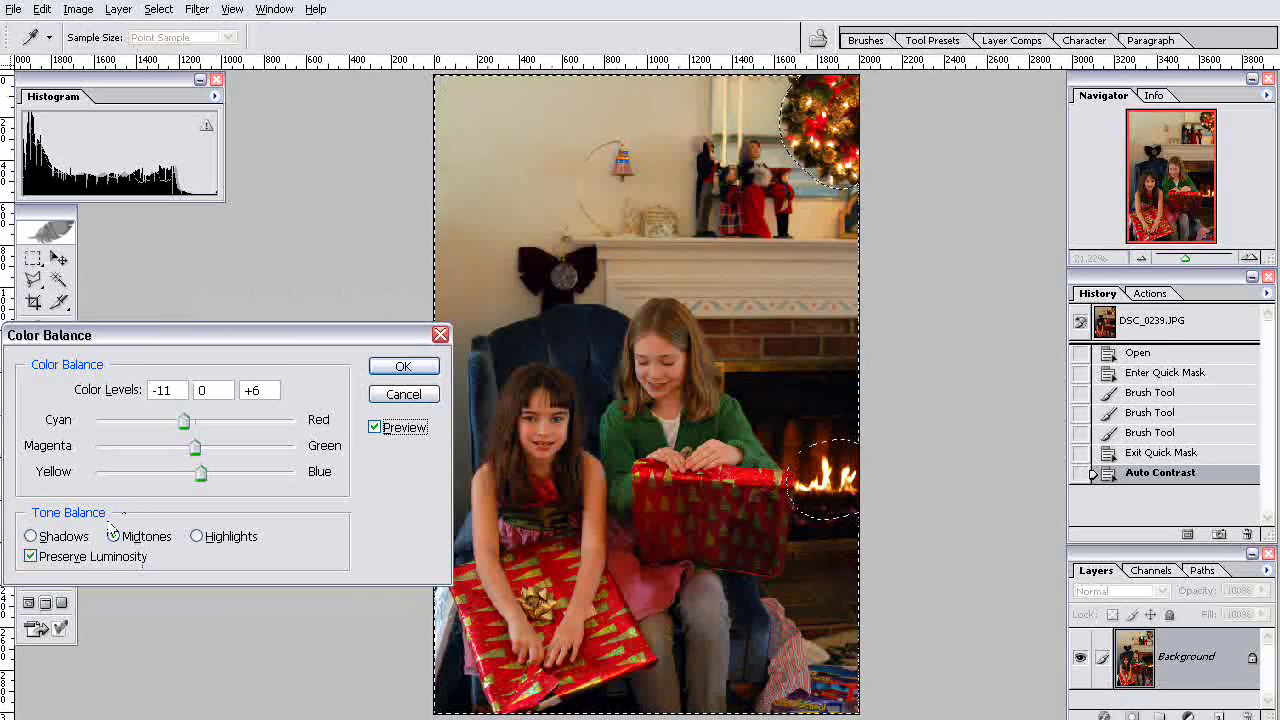
{"action": "left_click", "coordinate": [104, 558]}
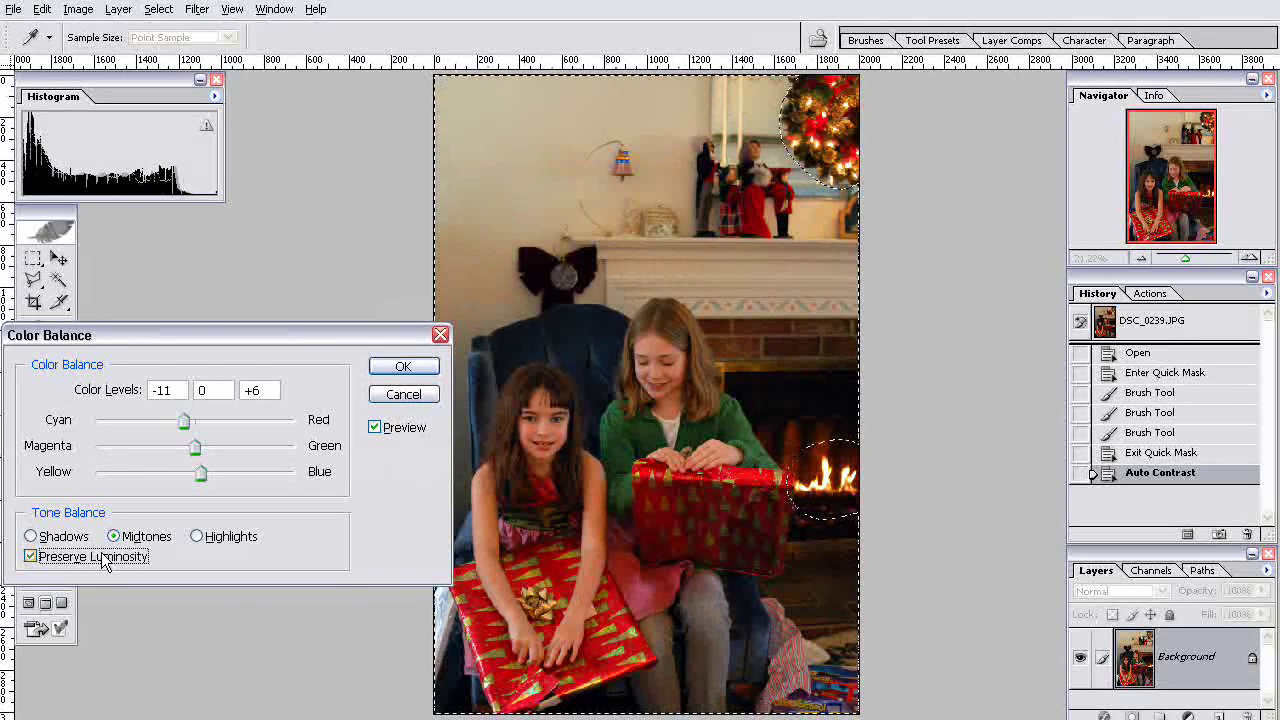
{"action": "left_click", "coordinate": [104, 557]}
{"action": "left_click", "coordinate": [104, 558]}
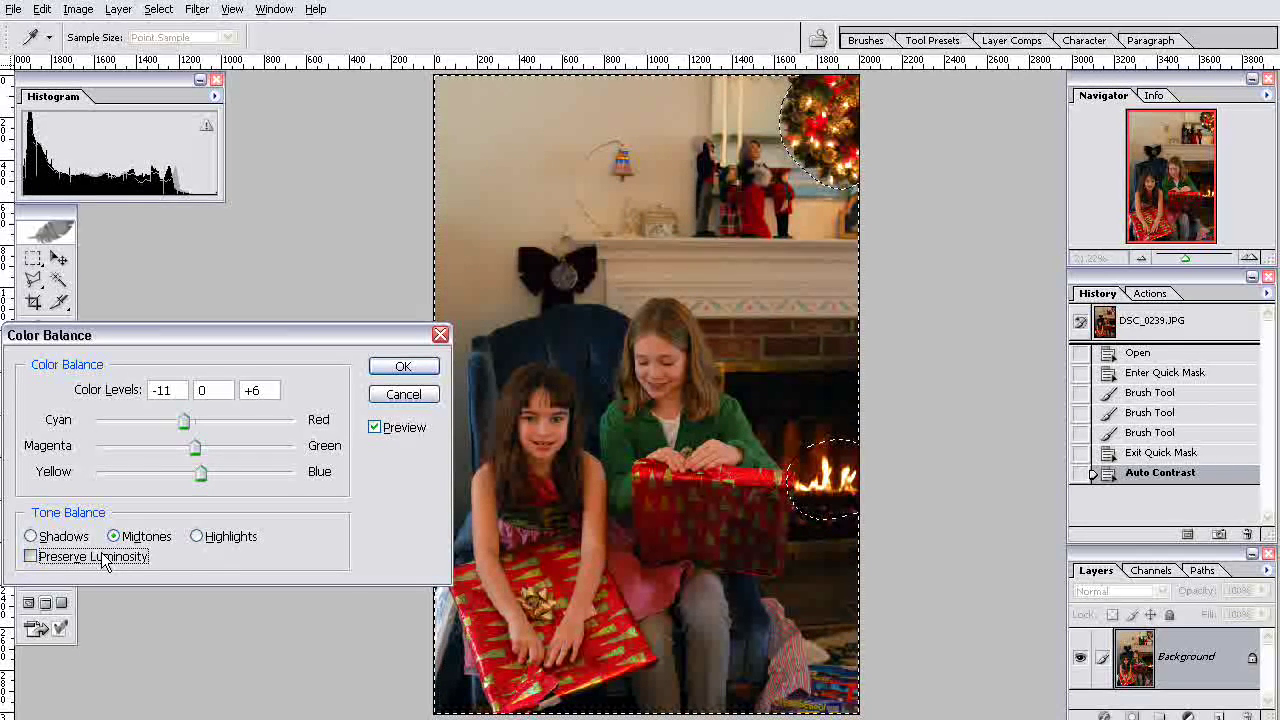
{"action": "left_click", "coordinate": [402, 367]}
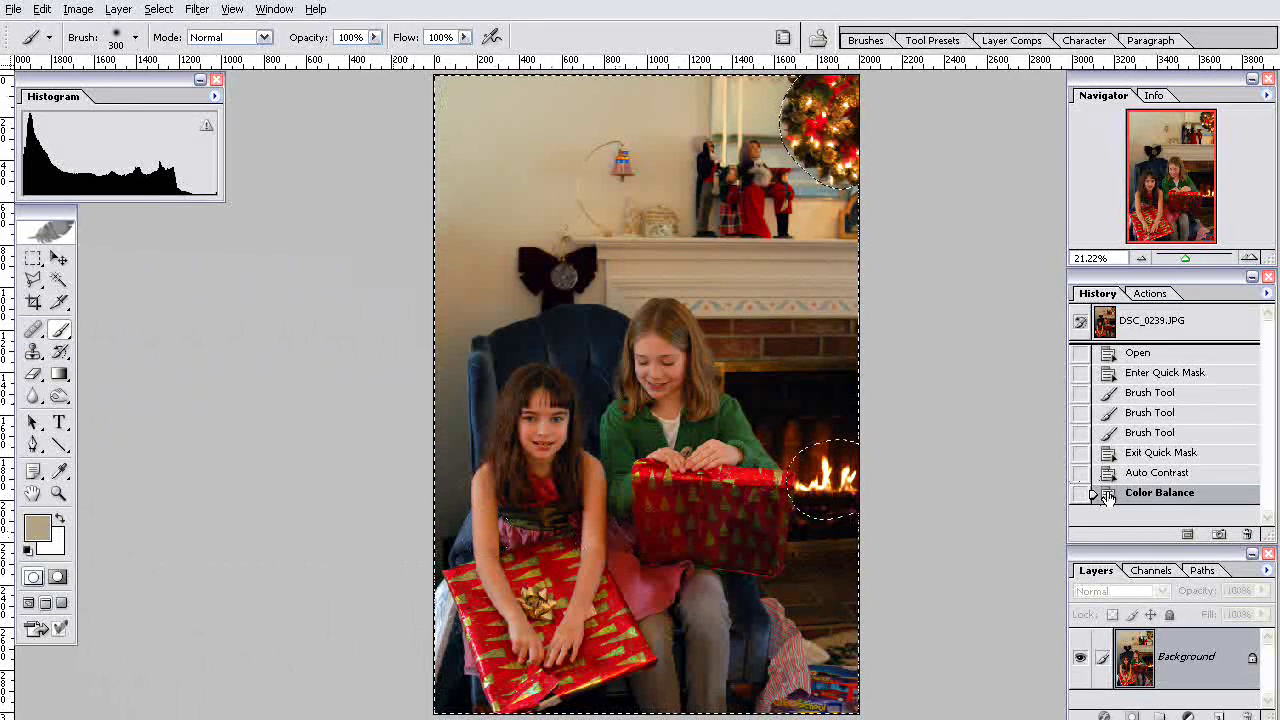
{"action": "left_click", "coordinate": [1148, 321]}
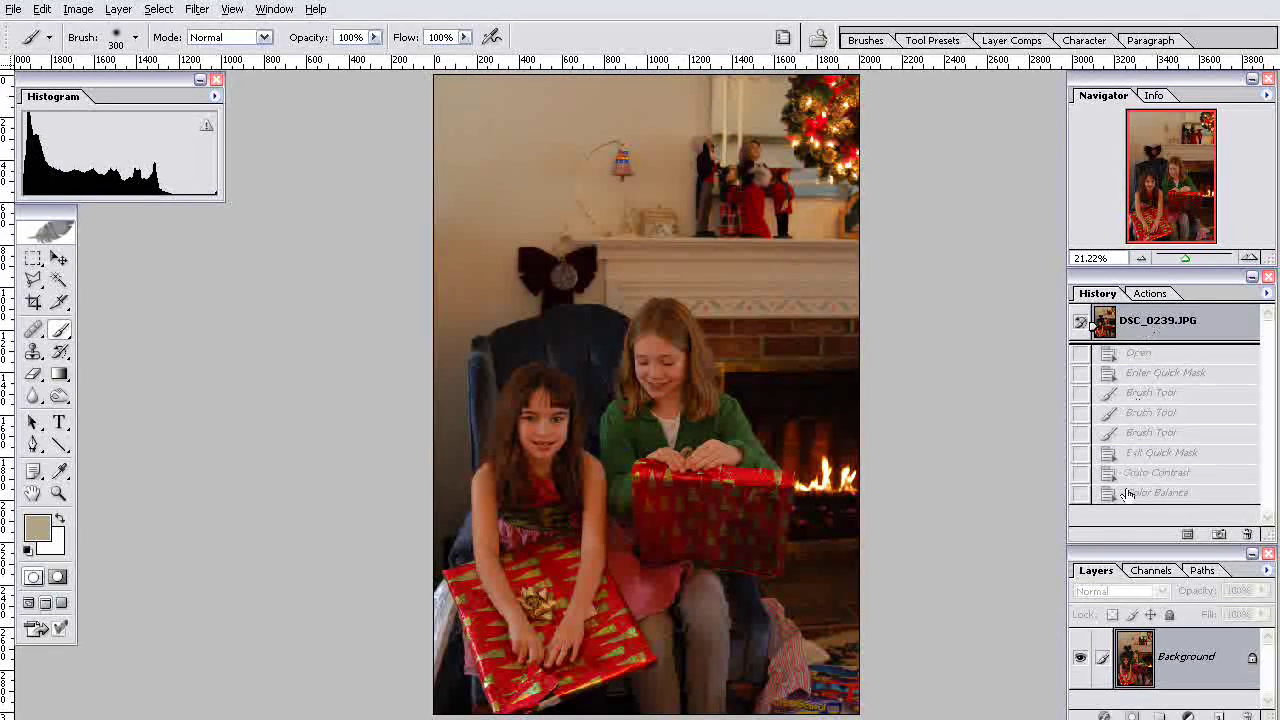
{"action": "left_click", "coordinate": [1133, 498]}
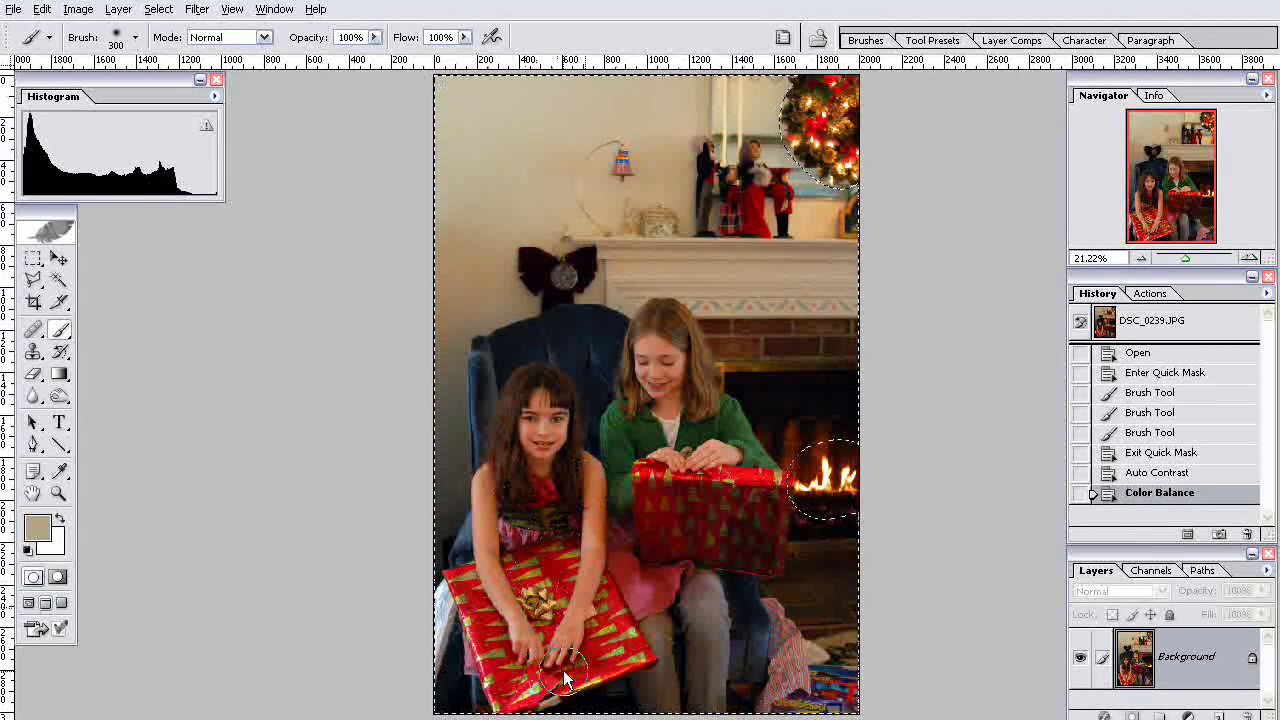
Drop the leftover colour-balance selection with Select > Deselect.
{"action": "left_click", "coordinate": [165, 18]}
{"action": "left_click", "coordinate": [179, 47]}
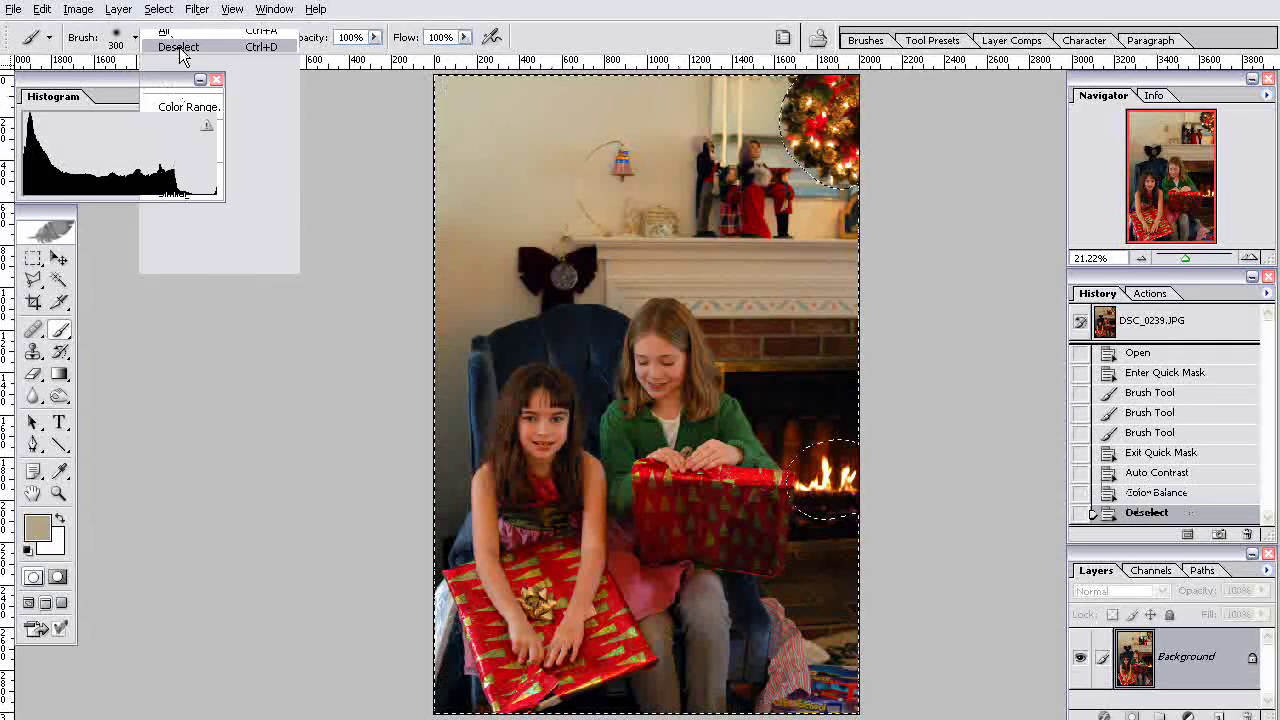
Quick-mask both girls' faces, hair and chests and convert the mask to a selection.
{"action": "left_click", "coordinate": [58, 578]}
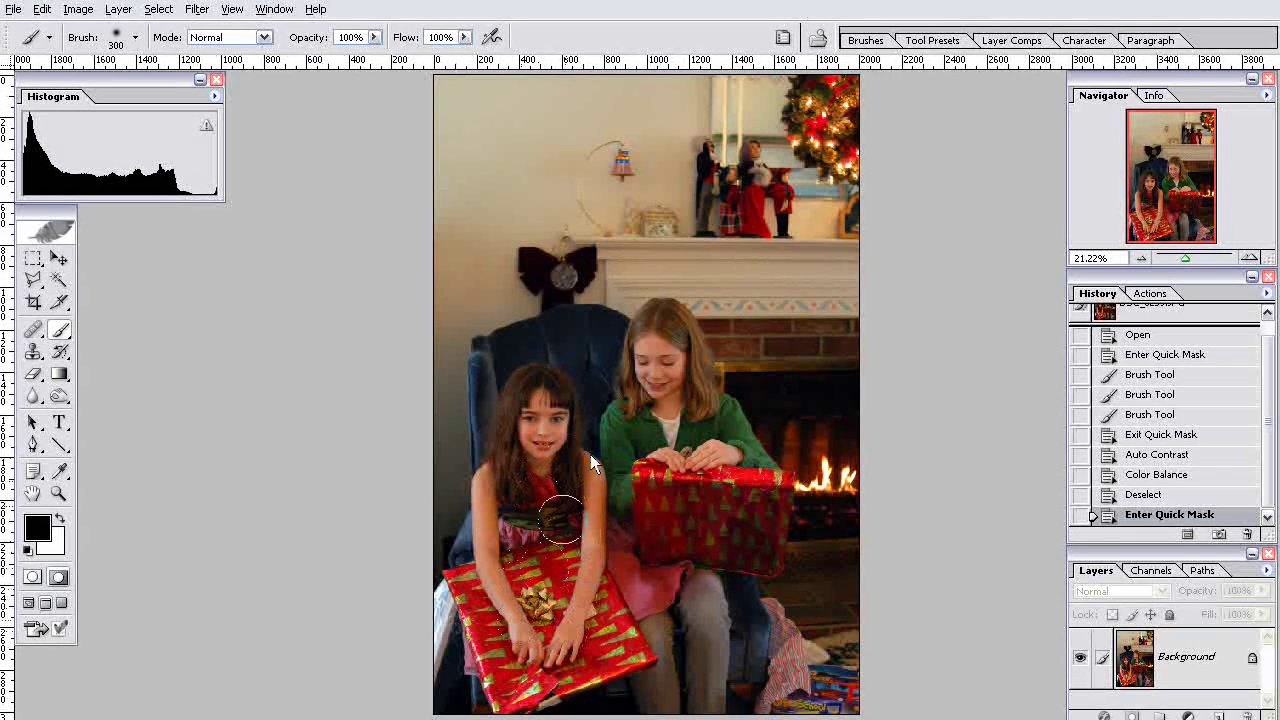
{"action": "mouse_move", "coordinate": [654, 346]}
{"action": "left_mouse_down"}
{"action": "mouse_move", "coordinate": [671, 456]}
{"action": "mouse_move", "coordinate": [735, 452]}
{"action": "left_mouse_up"}
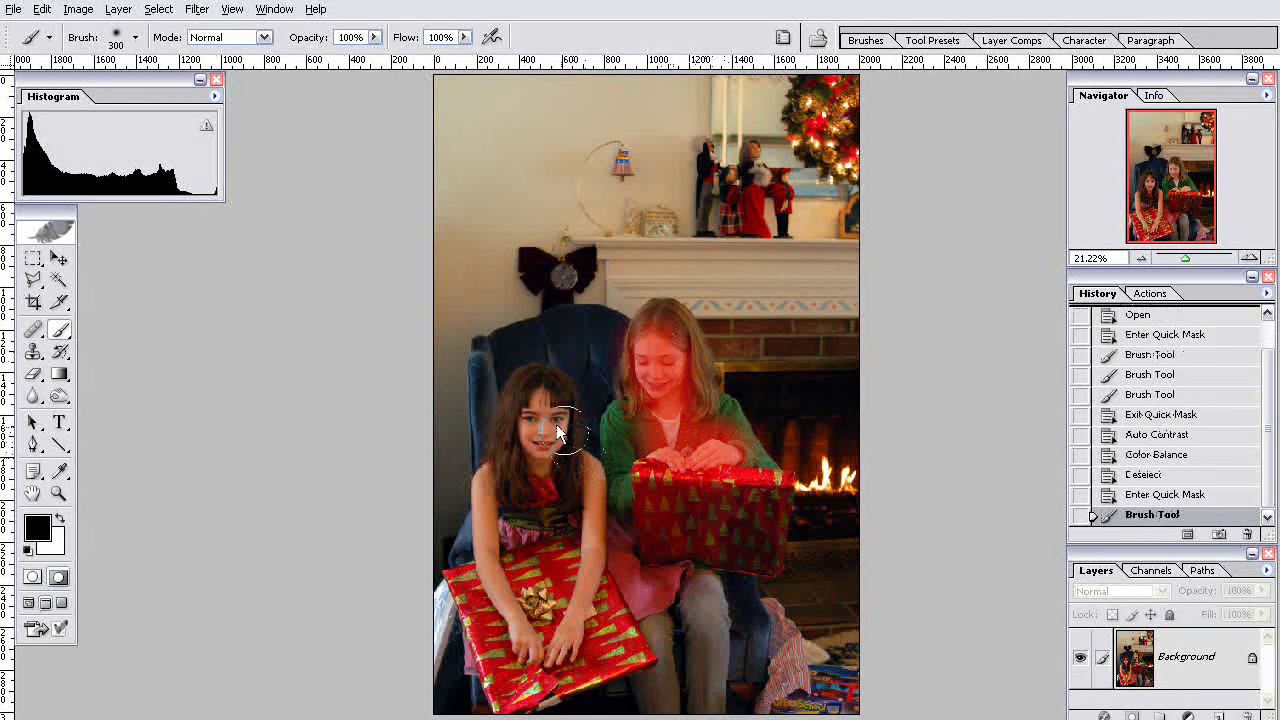
{"action": "mouse_move", "coordinate": [563, 423]}
{"action": "left_mouse_down"}
{"action": "mouse_move", "coordinate": [495, 536]}
{"action": "mouse_move", "coordinate": [490, 524]}
{"action": "mouse_move", "coordinate": [524, 639]}
{"action": "mouse_move", "coordinate": [569, 623]}
{"action": "mouse_move", "coordinate": [573, 639]}
{"action": "mouse_move", "coordinate": [593, 578]}
{"action": "mouse_move", "coordinate": [599, 498]}
{"action": "mouse_move", "coordinate": [540, 395]}
{"action": "left_mouse_up"}
{"action": "mouse_move", "coordinate": [678, 447]}
{"action": "left_mouse_down"}
{"action": "mouse_move", "coordinate": [710, 470]}
{"action": "mouse_move", "coordinate": [695, 440]}
{"action": "left_mouse_up"}
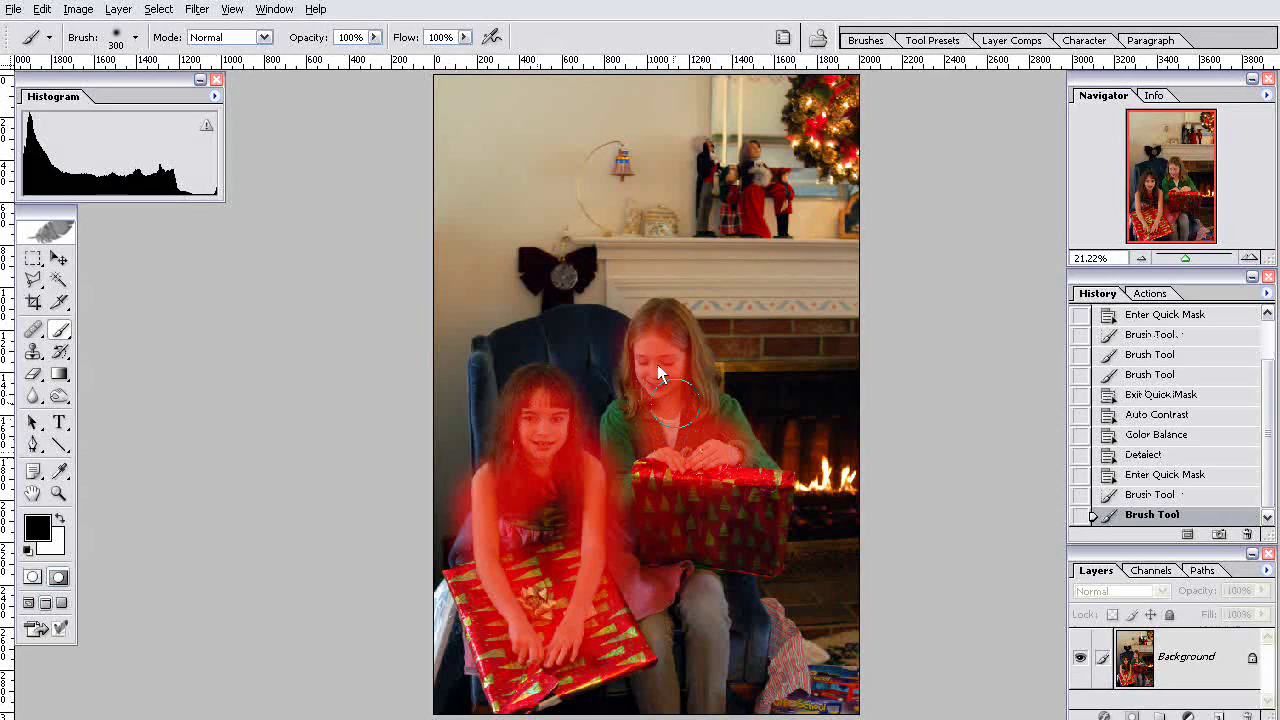
{"action": "left_click", "coordinate": [32, 578]}
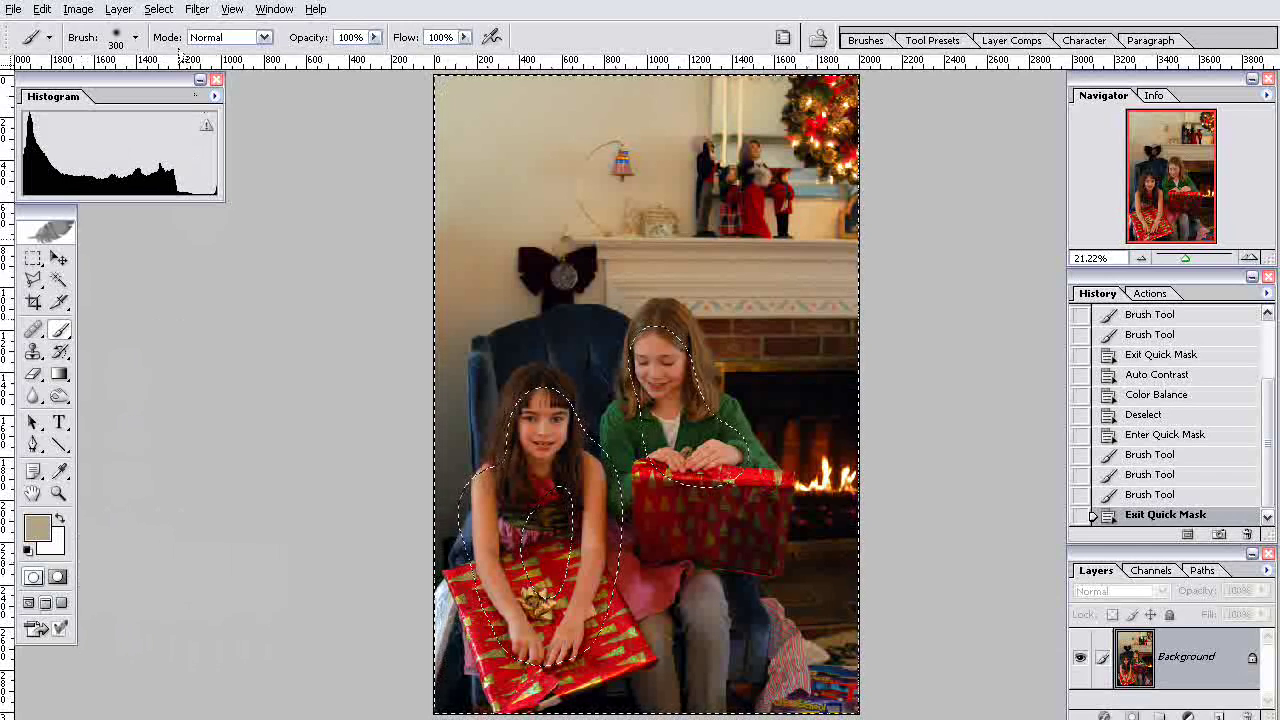
Invert the selection onto the two girls and open the Curves adjustment.
{"action": "left_click", "coordinate": [160, 10]}
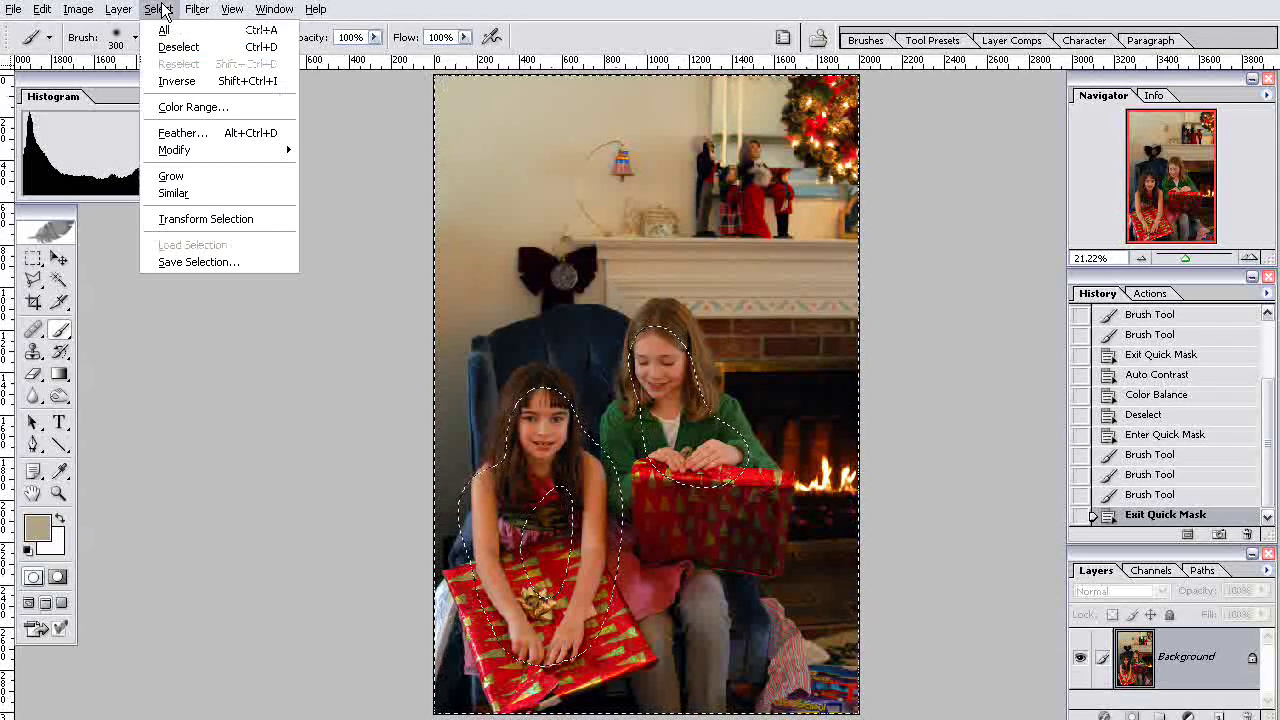
{"action": "left_click", "coordinate": [176, 81]}
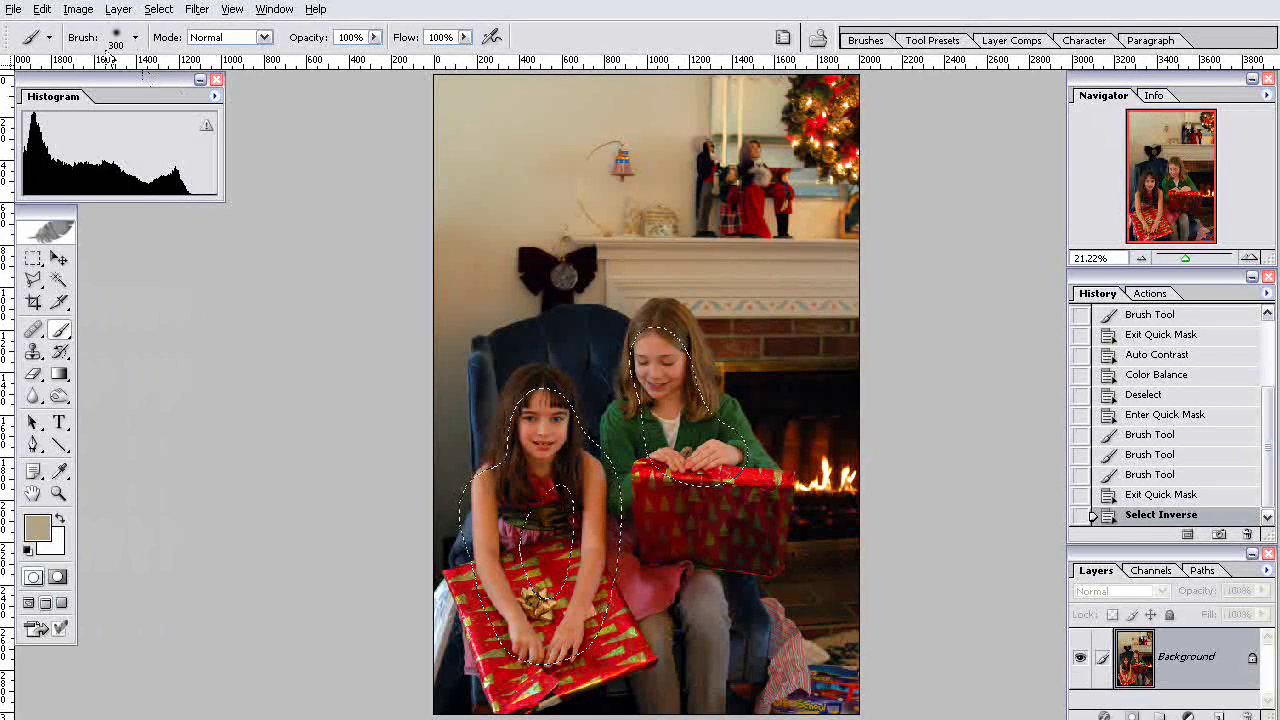
{"action": "left_click", "coordinate": [86, 14]}
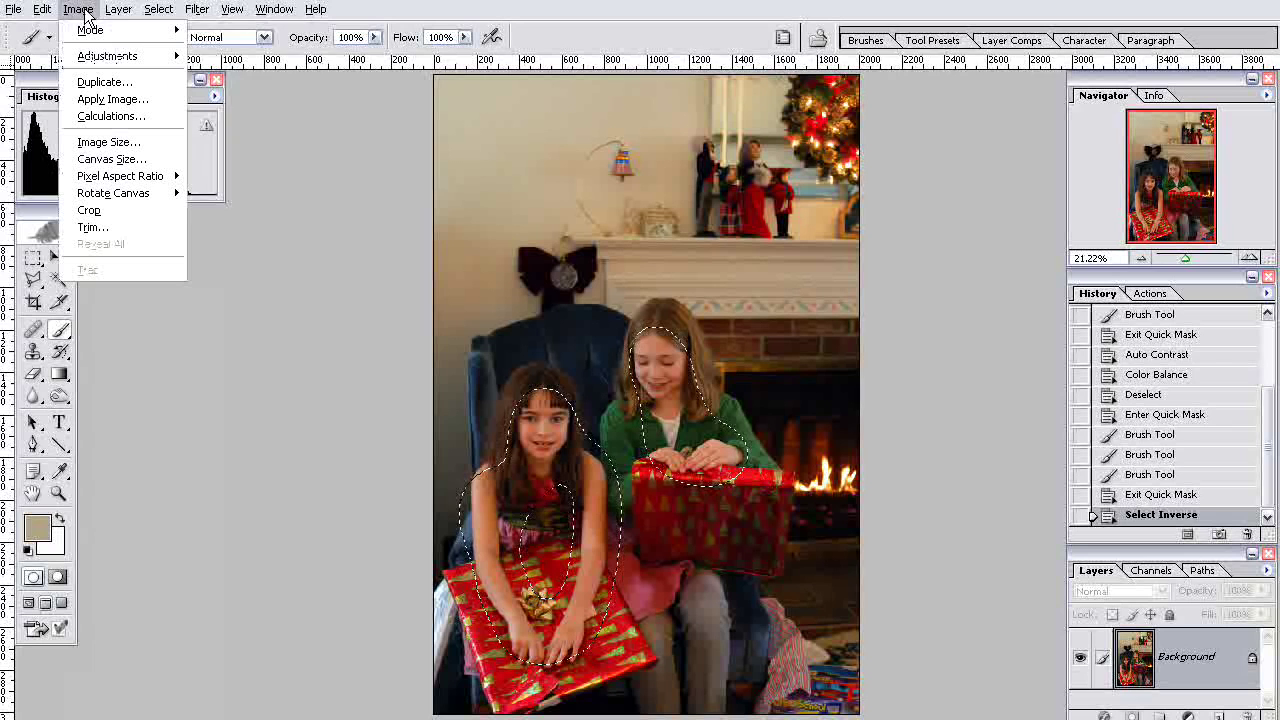
{"action": "mouse_move", "coordinate": [105, 57]}
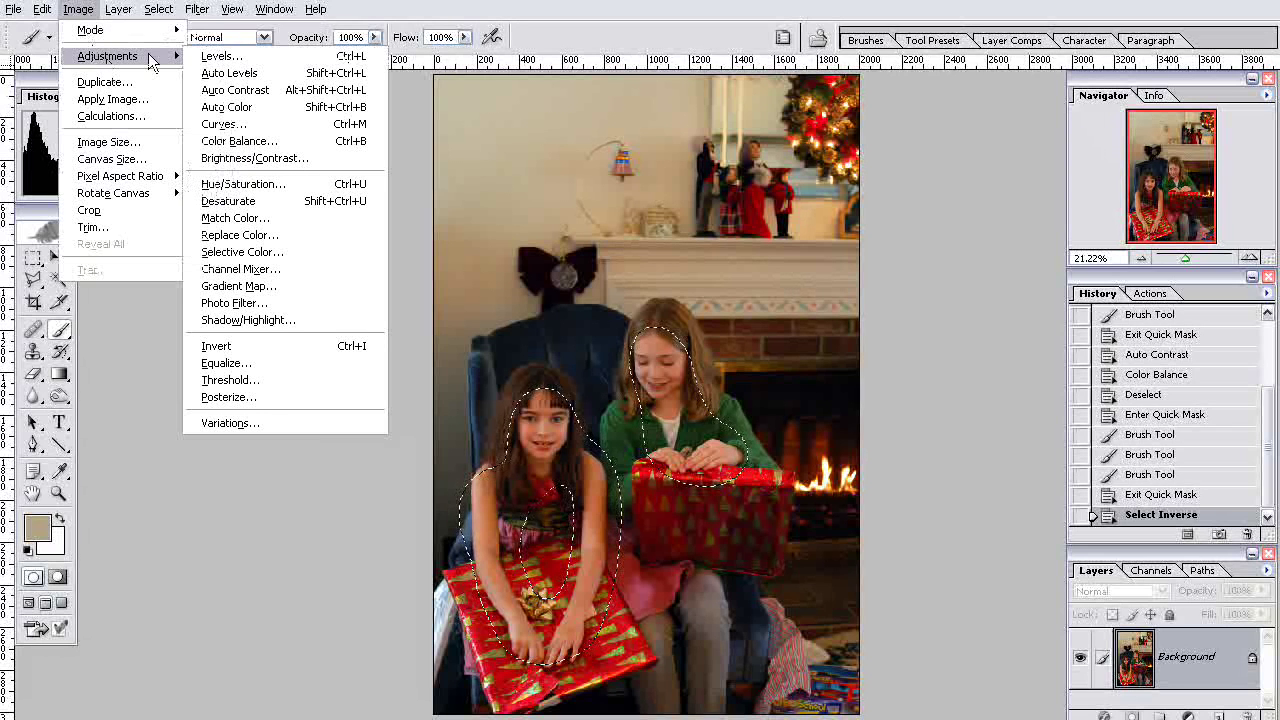
{"action": "left_click", "coordinate": [223, 124]}
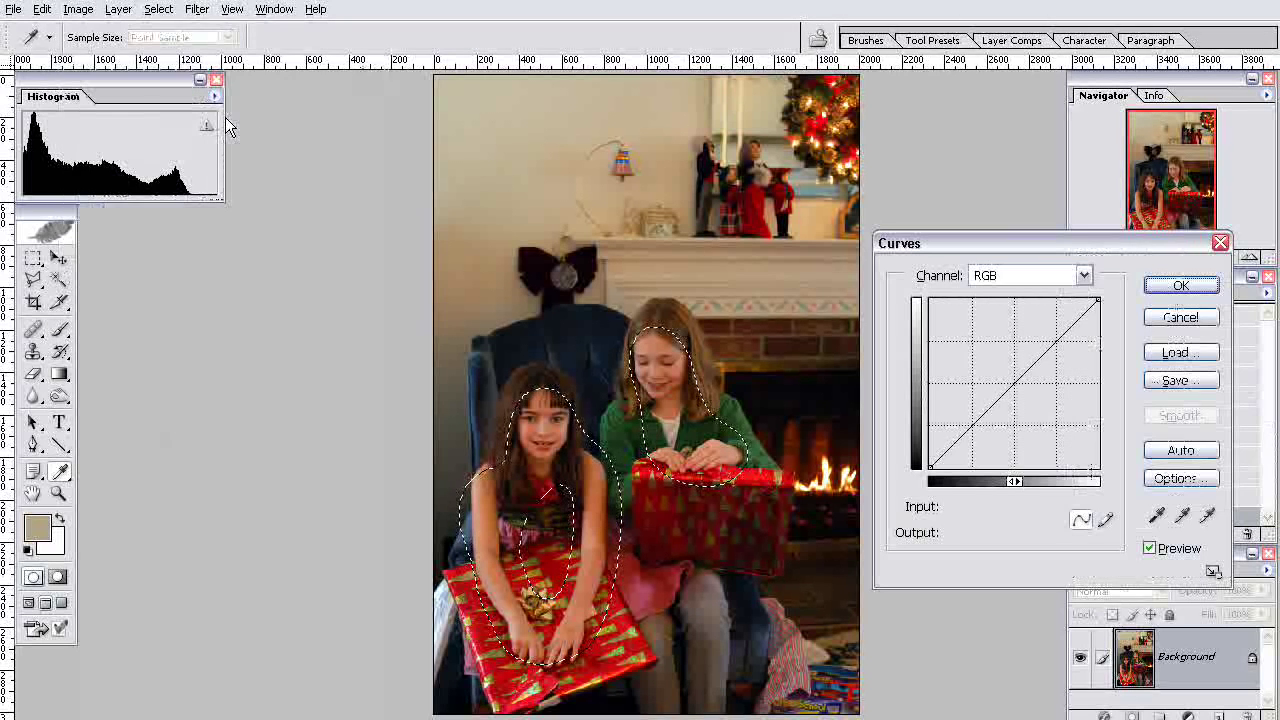
Add an RGB midpoint and pull the white point in to about input 237, output 255.
{"action": "left_click", "coordinate": [1013, 384]}
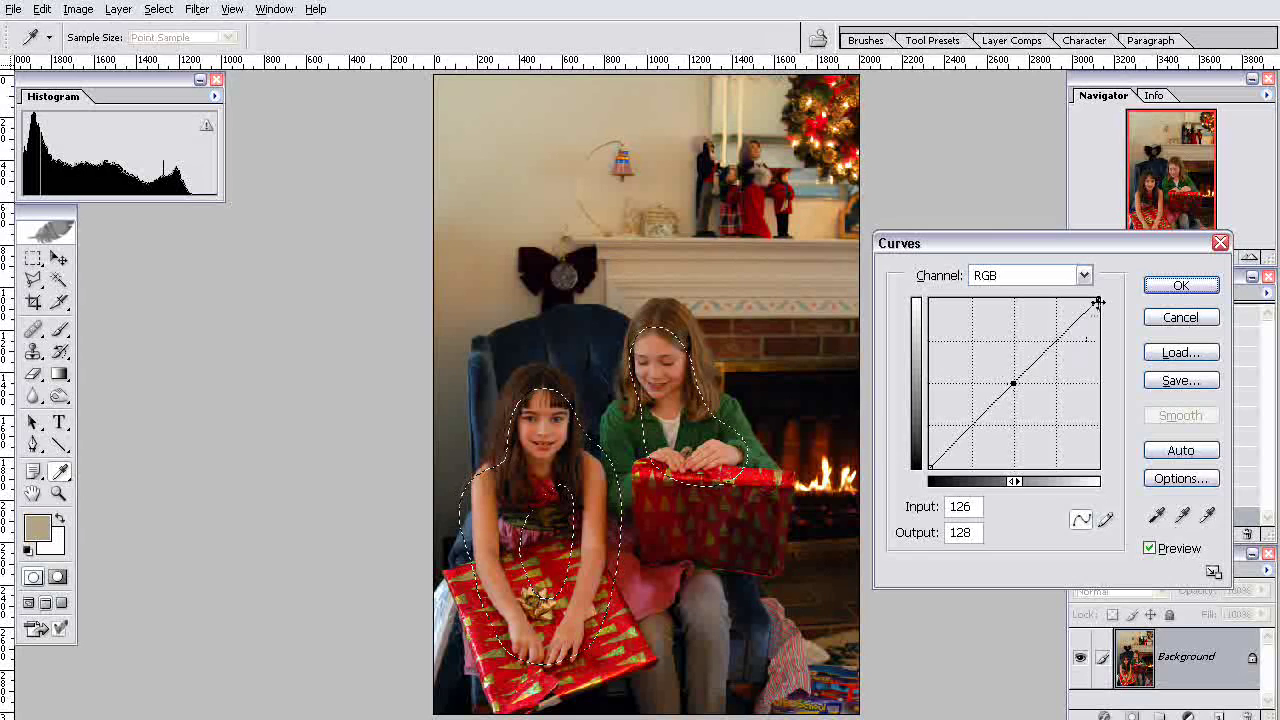
{"action": "left_click_drag", "start_coordinate": [1098, 301], "coordinate": [1086, 268]}
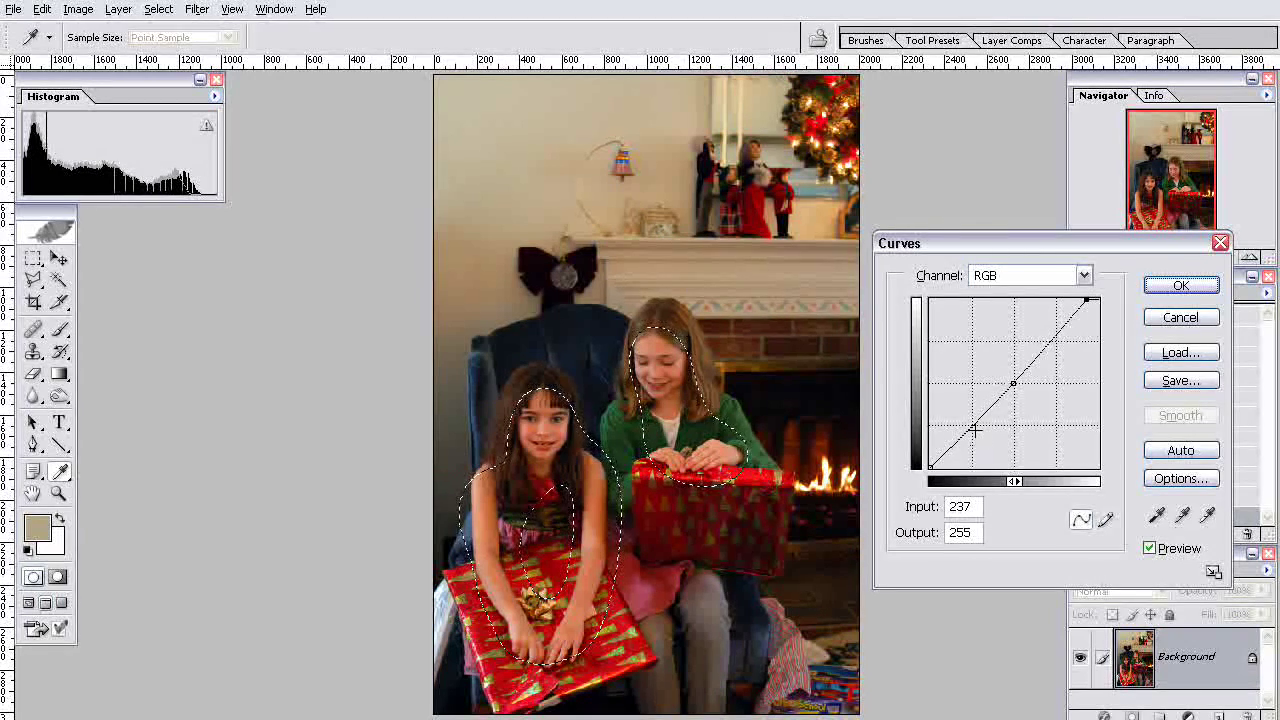
{"action": "left_click_drag", "start_coordinate": [974, 430], "coordinate": [986, 593]}
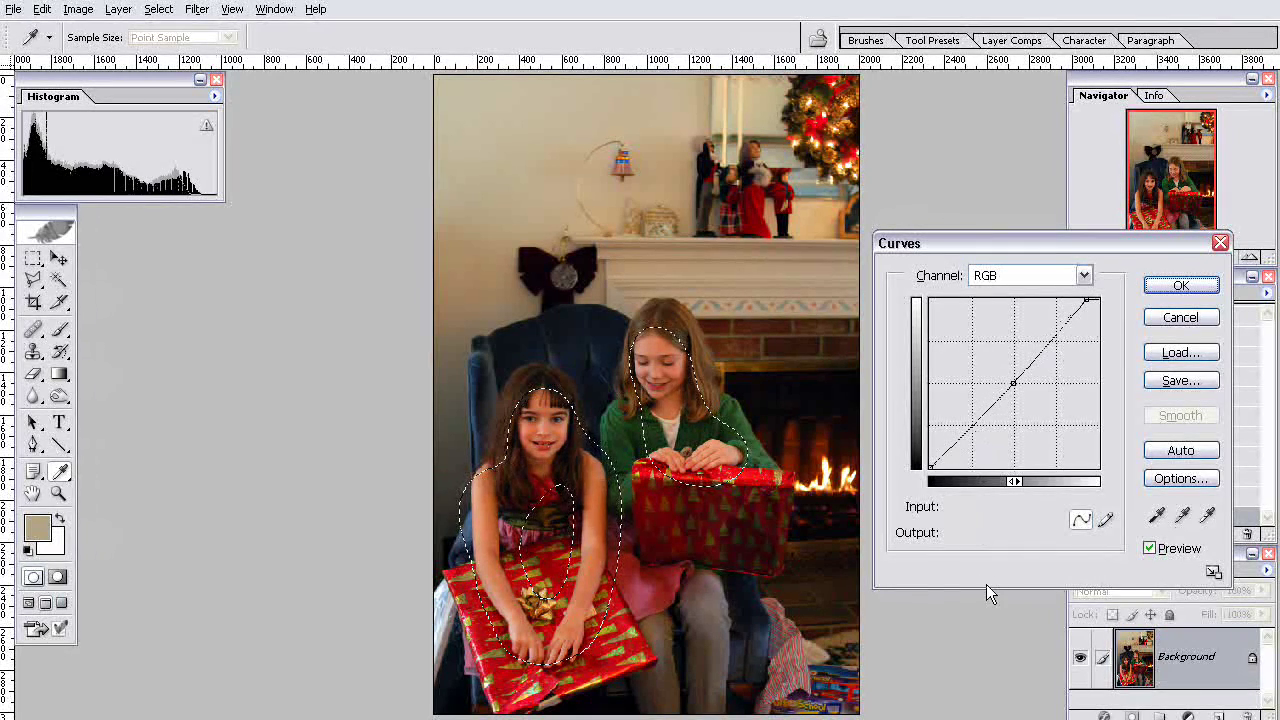
{"action": "left_click", "coordinate": [1028, 276]}
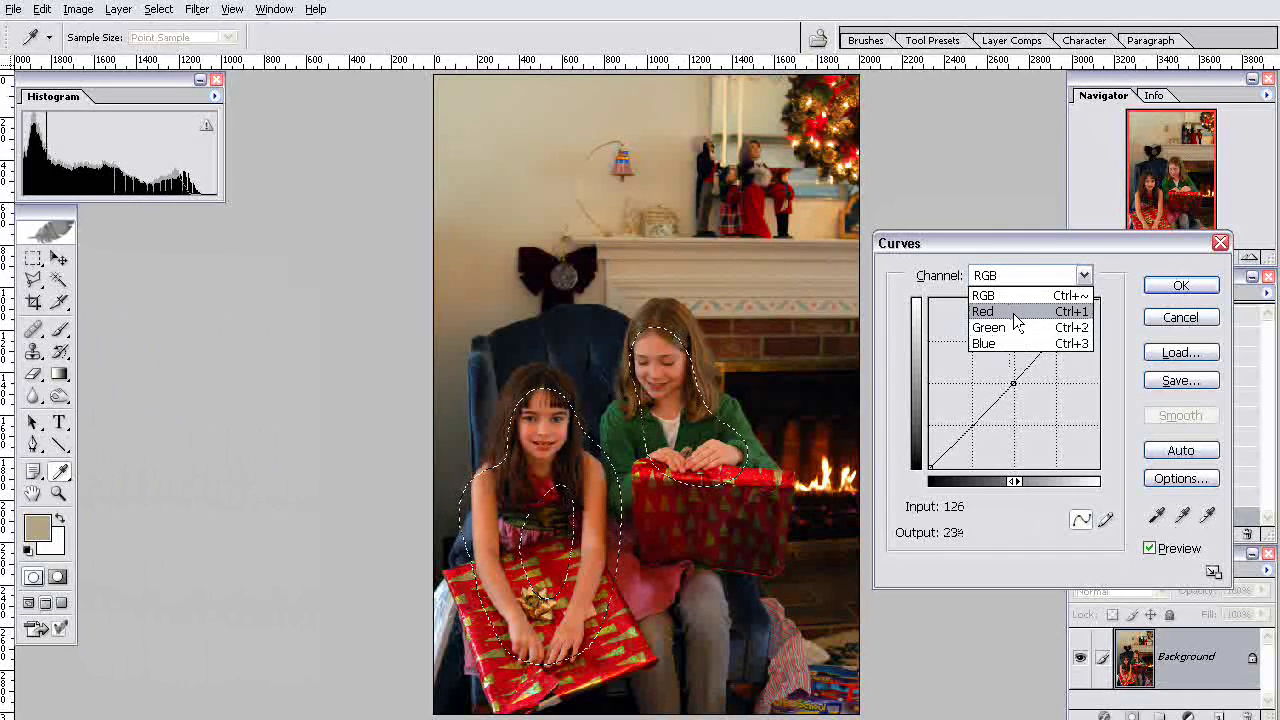
Lower the Red curve's top endpoint and midpoint, and nudge the Blue midtones.
{"action": "left_click", "coordinate": [1016, 312]}
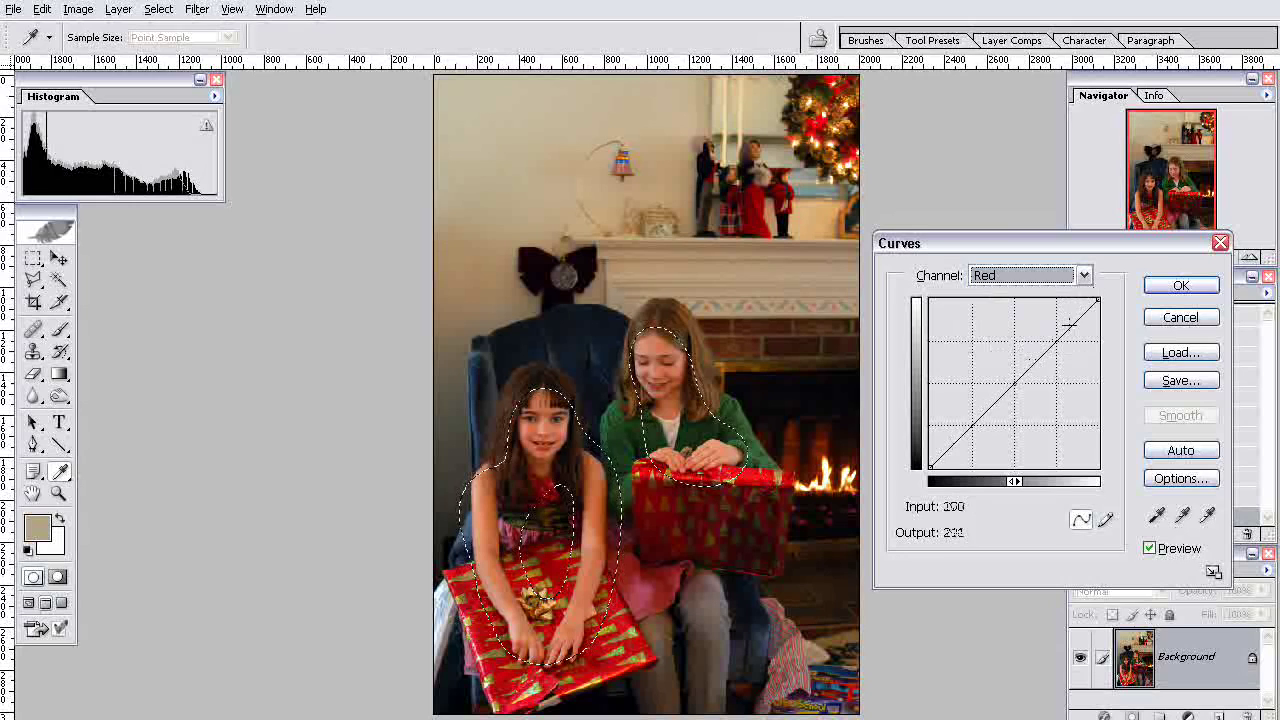
{"action": "left_click", "coordinate": [1097, 300]}
{"action": "left_click_drag", "start_coordinate": [1104, 312], "coordinate": [1108, 318]}
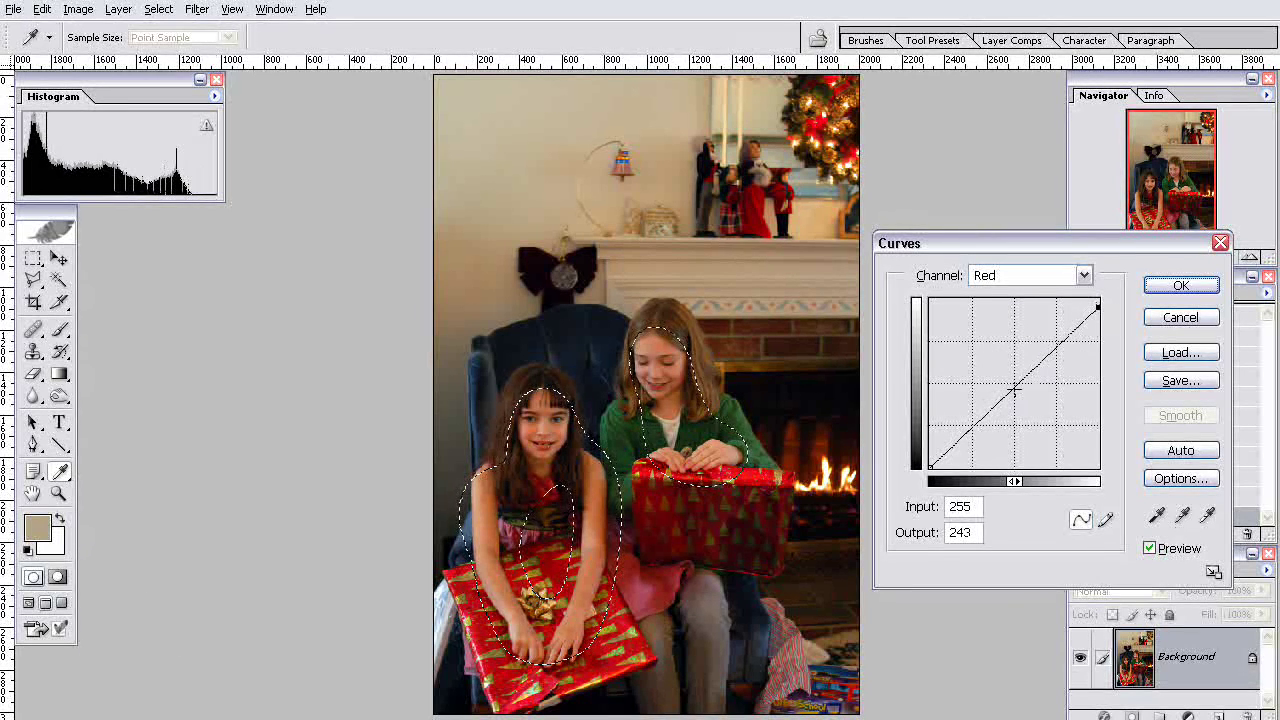
{"action": "left_click_drag", "start_coordinate": [1014, 388], "coordinate": [1016, 389]}
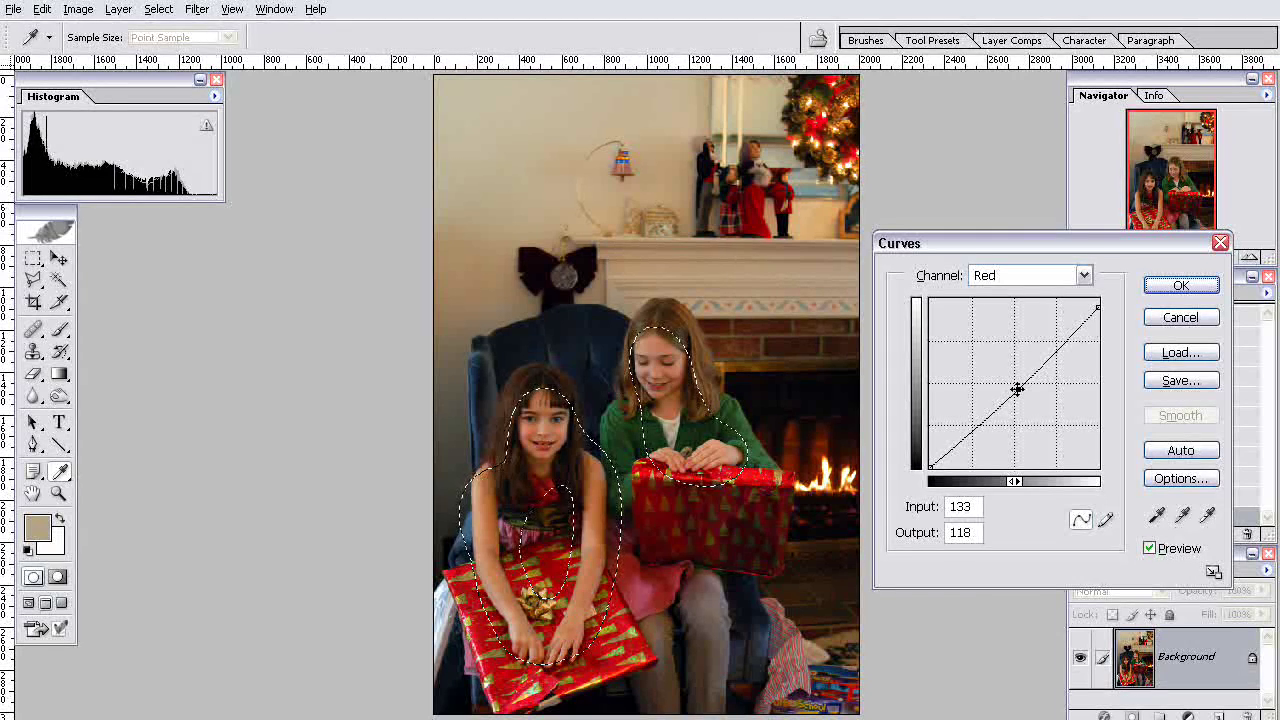
{"action": "left_click", "coordinate": [1030, 282]}
{"action": "left_click", "coordinate": [1021, 344]}
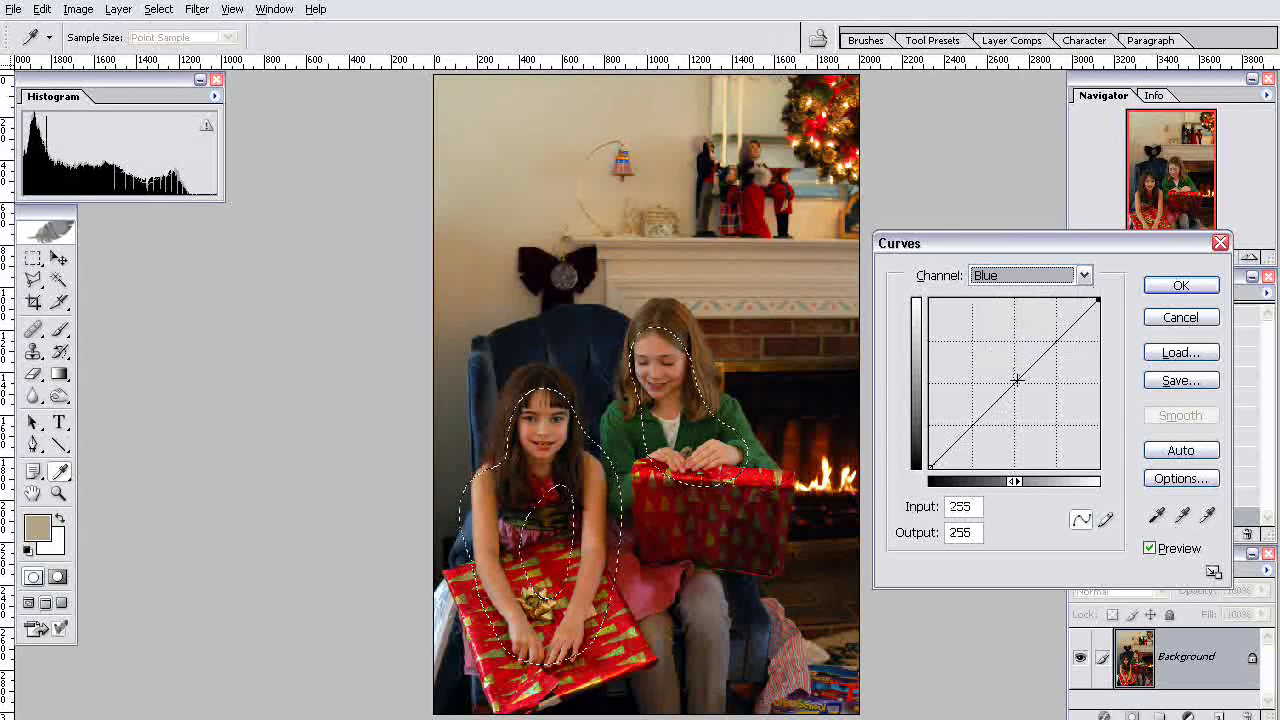
{"action": "left_click_drag", "start_coordinate": [1016, 380], "coordinate": [1014, 381]}
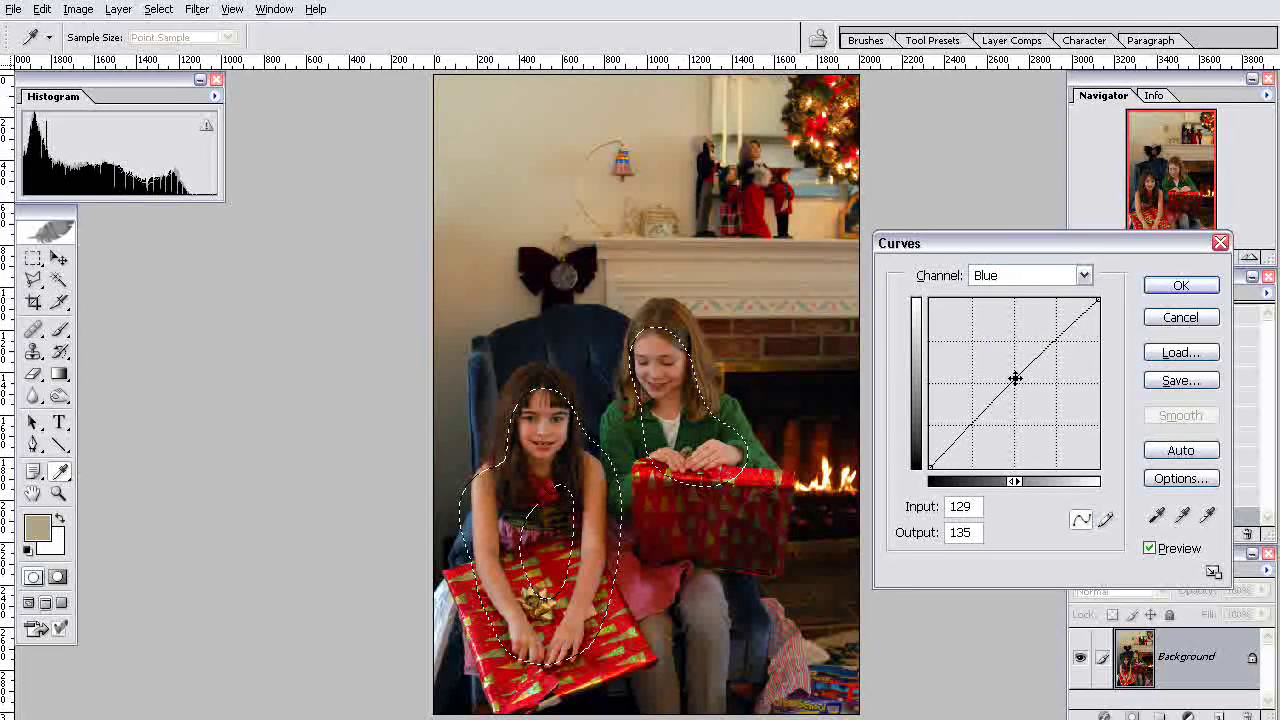
Lift the RGB midpoint slightly, apply the Curves with preview on, and deselect.
{"action": "left_click", "coordinate": [1016, 278]}
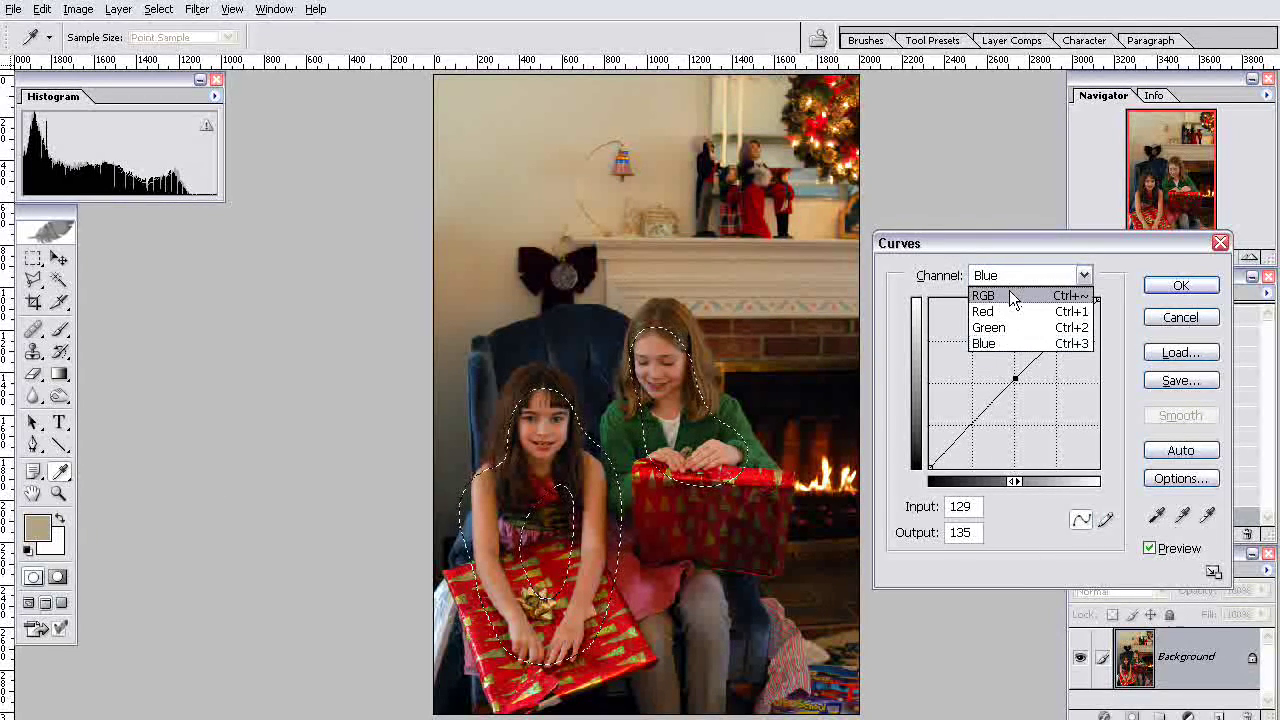
{"action": "left_click", "coordinate": [1009, 292]}
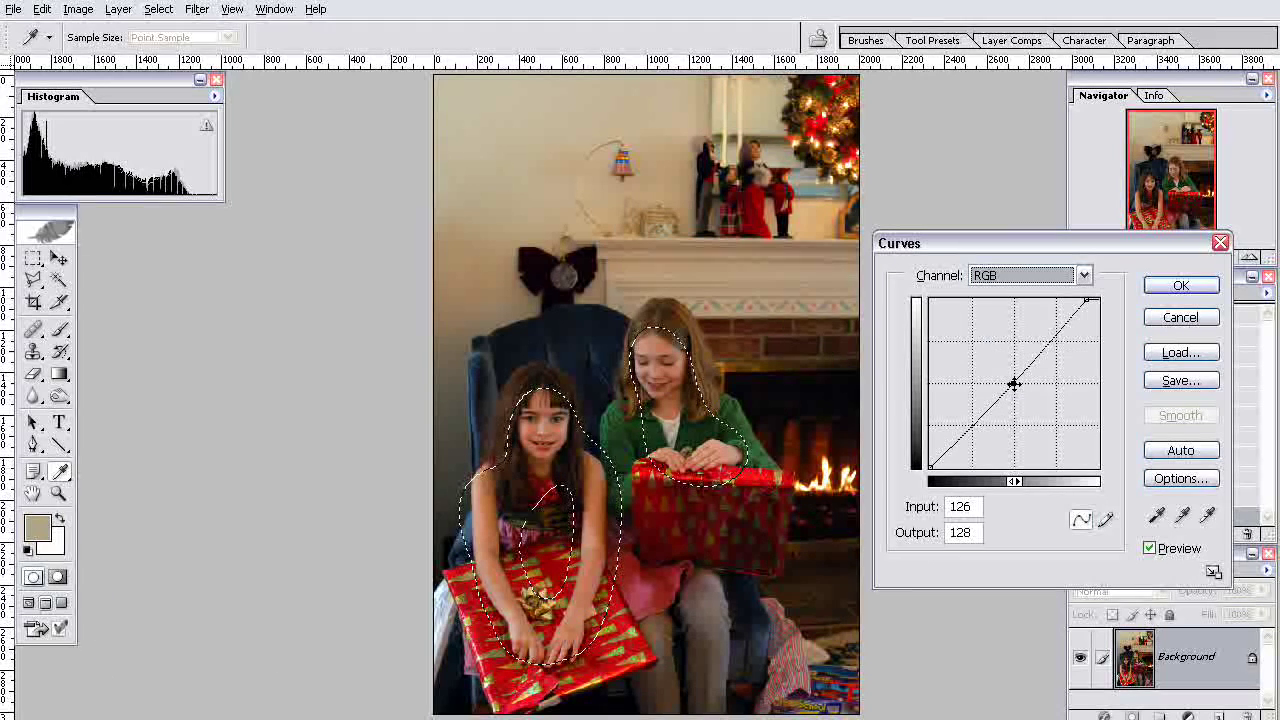
{"action": "left_click_drag", "start_coordinate": [1013, 384], "coordinate": [1042, 346]}
{"action": "key", "text": "Left"}
{"action": "key", "text": "Left"}
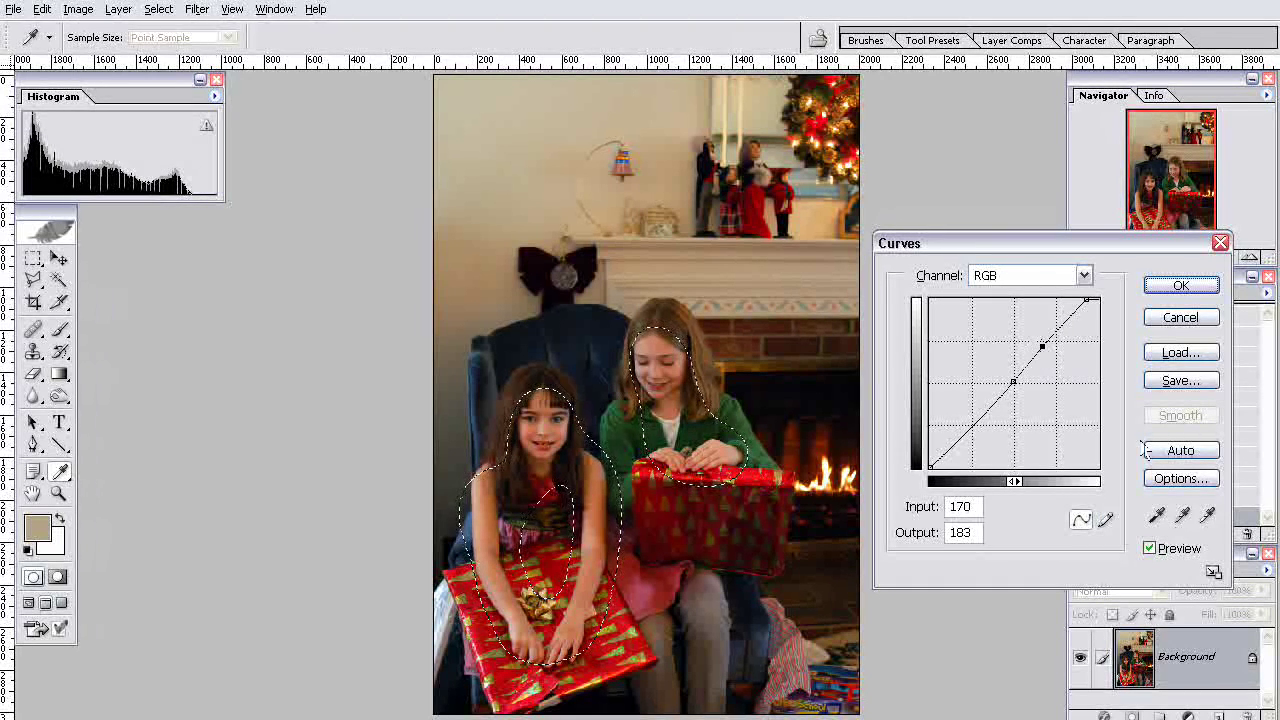
{"action": "left_click", "coordinate": [1165, 551]}
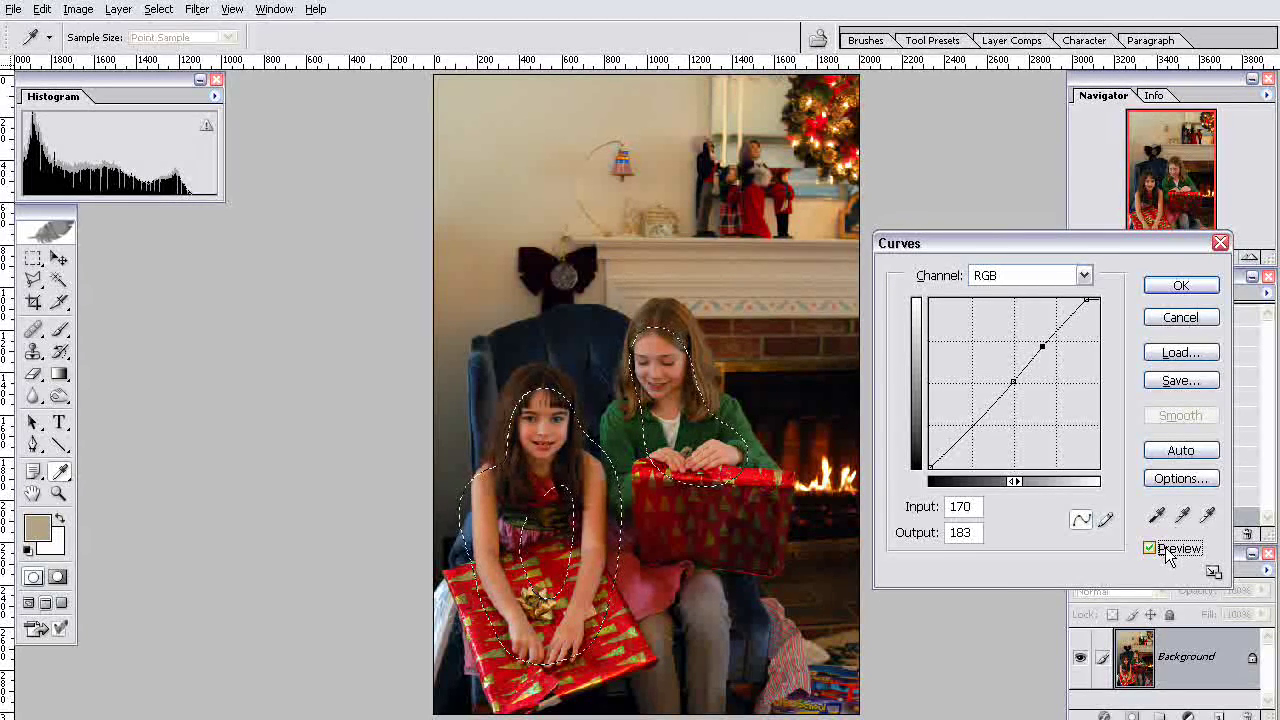
{"action": "left_click", "coordinate": [1181, 286]}
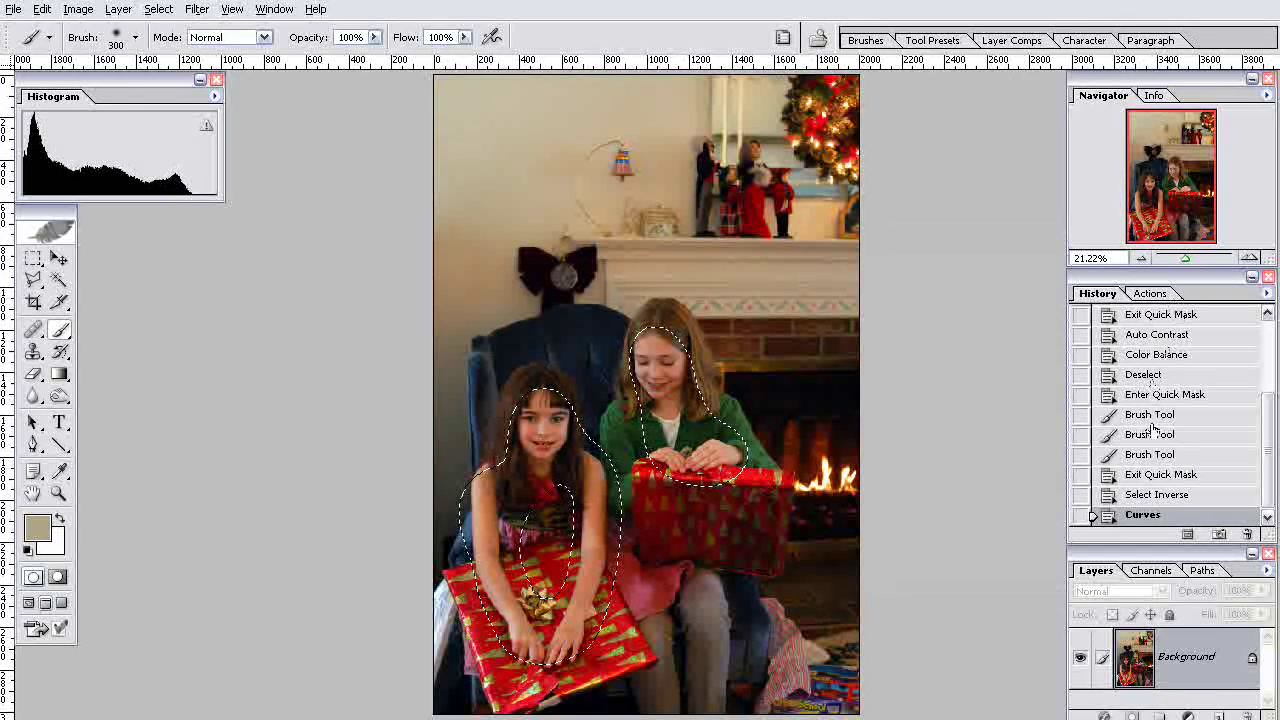
{"action": "left_click", "coordinate": [158, 9]}
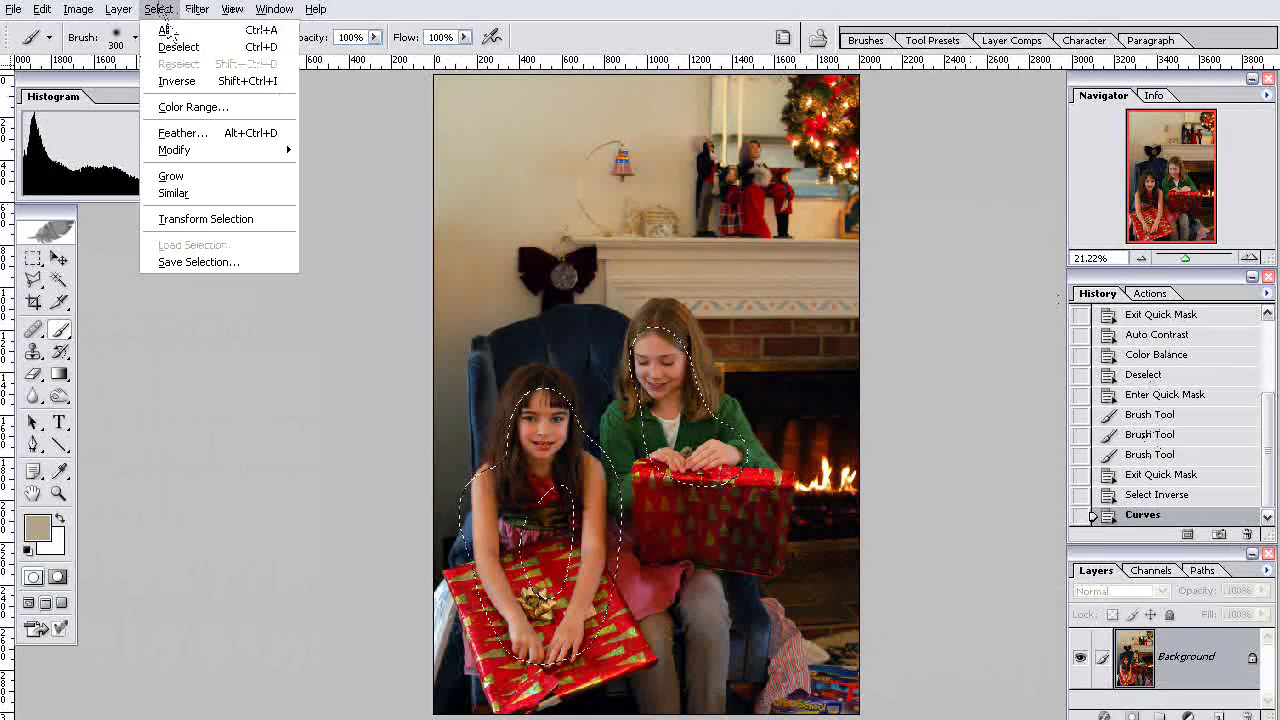
{"action": "left_click", "coordinate": [180, 47]}
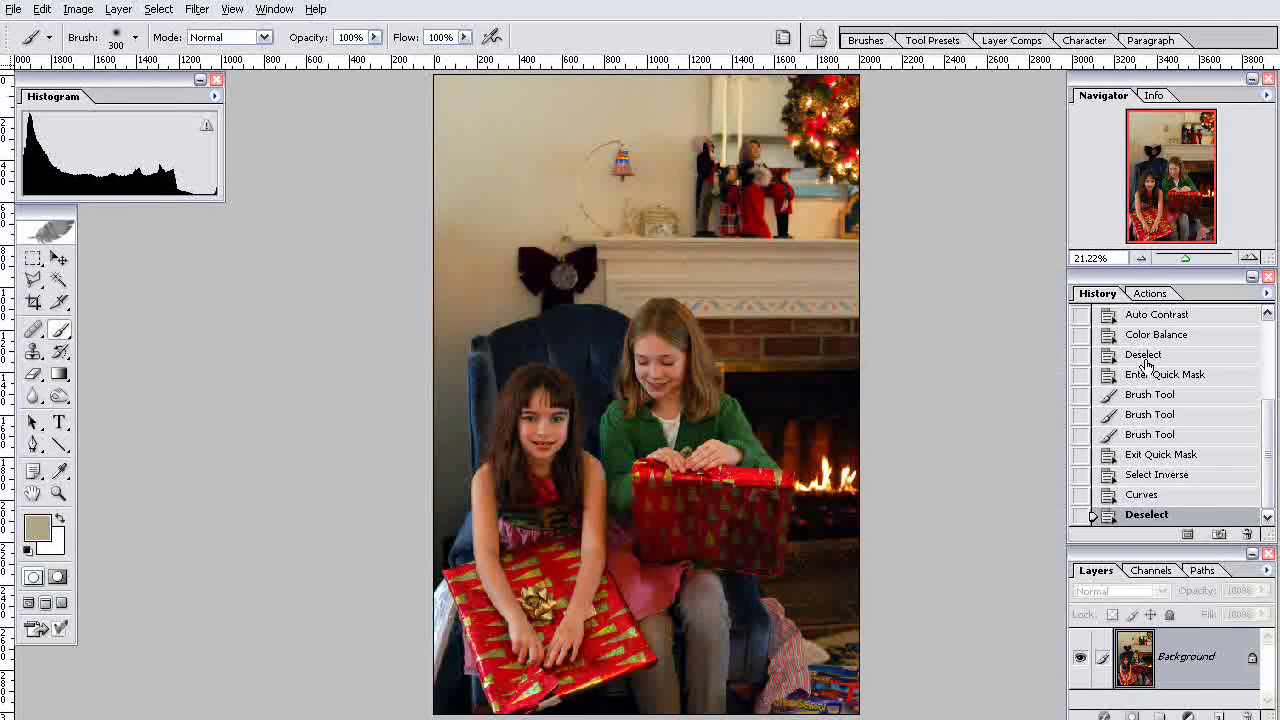
{"action": "scroll", "coordinate": [1135, 365], "scroll_direction": "up", "scroll_amount": 5}
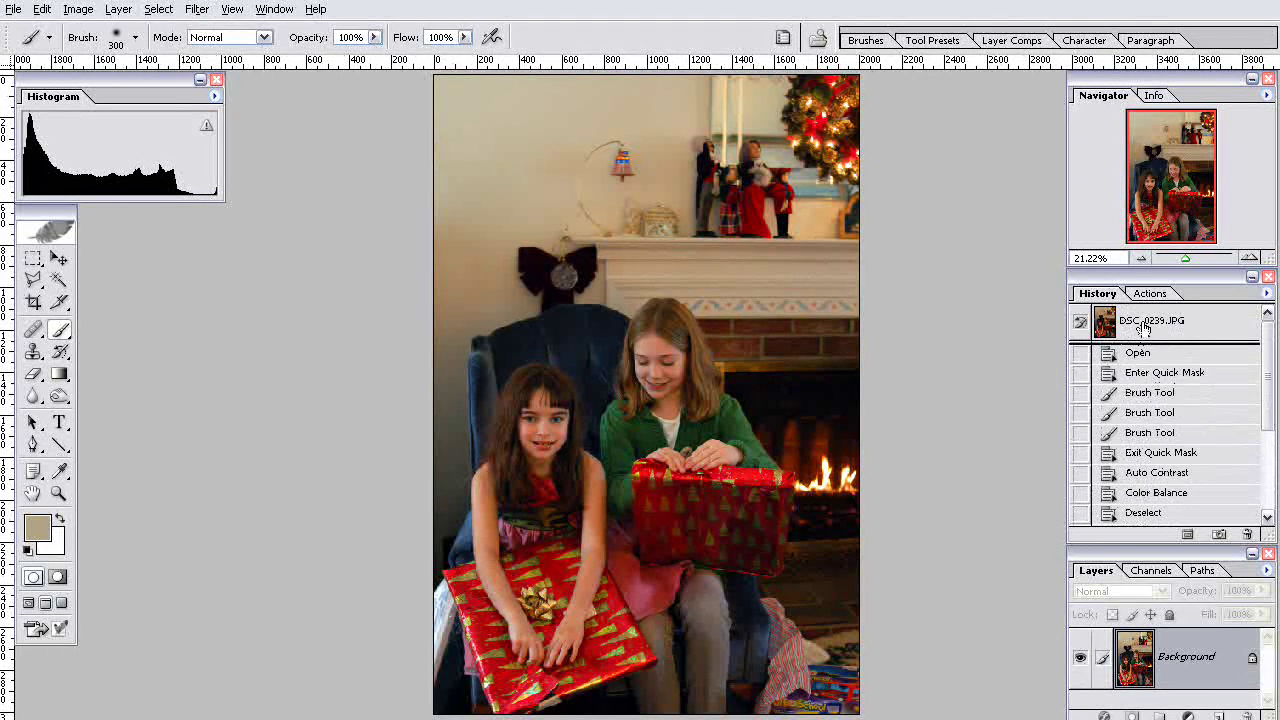
{"action": "left_click", "coordinate": [1142, 324]}
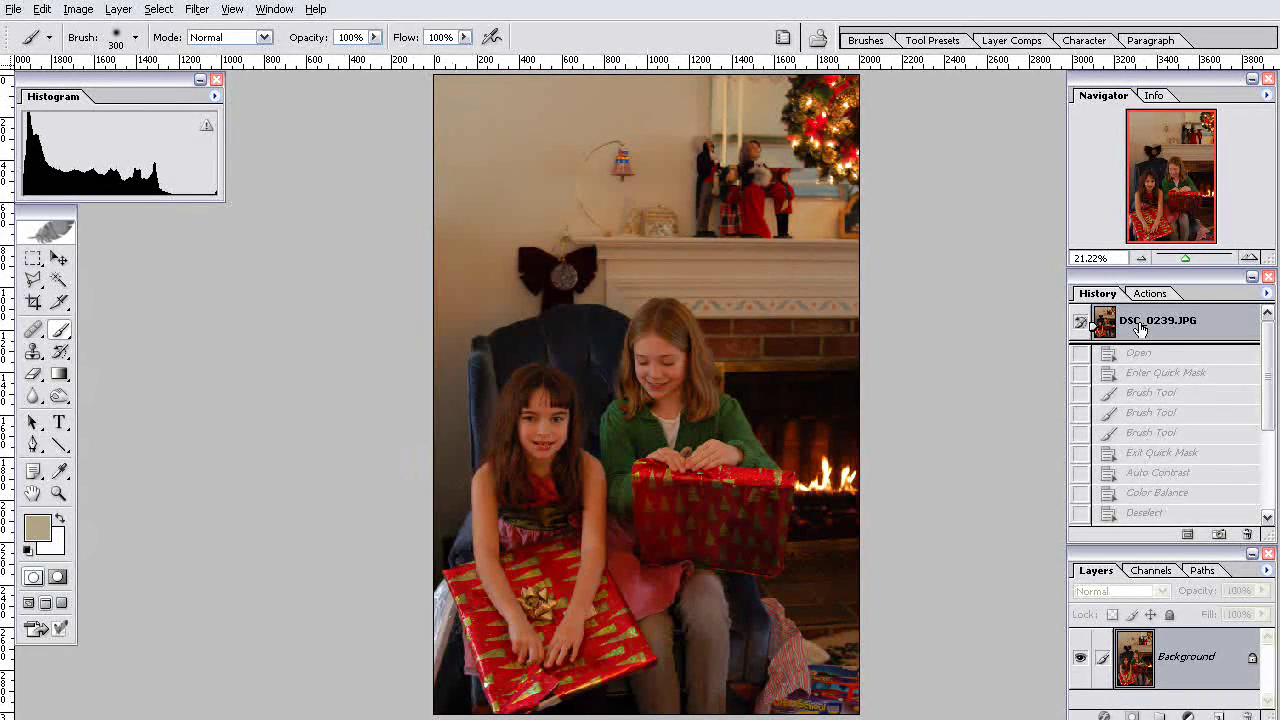
{"action": "scroll", "coordinate": [1140, 390], "scroll_direction": "down", "scroll_amount": 3}
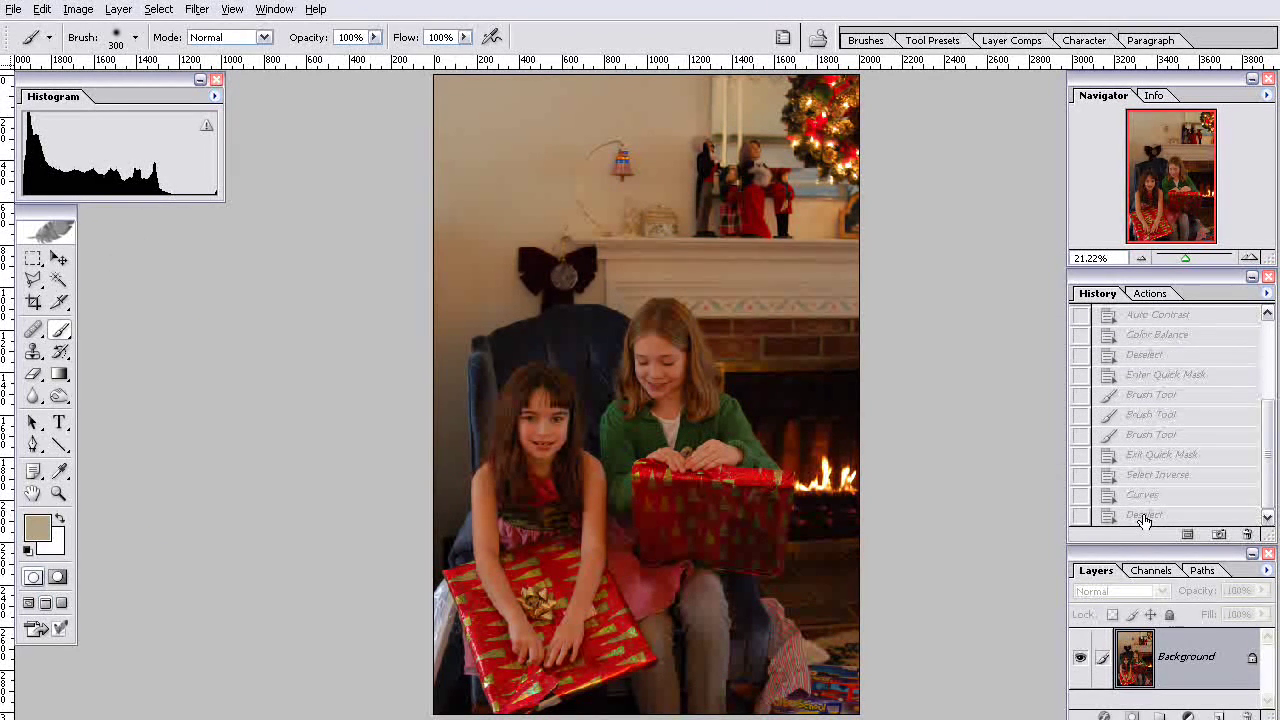
{"action": "left_click", "coordinate": [1144, 516]}
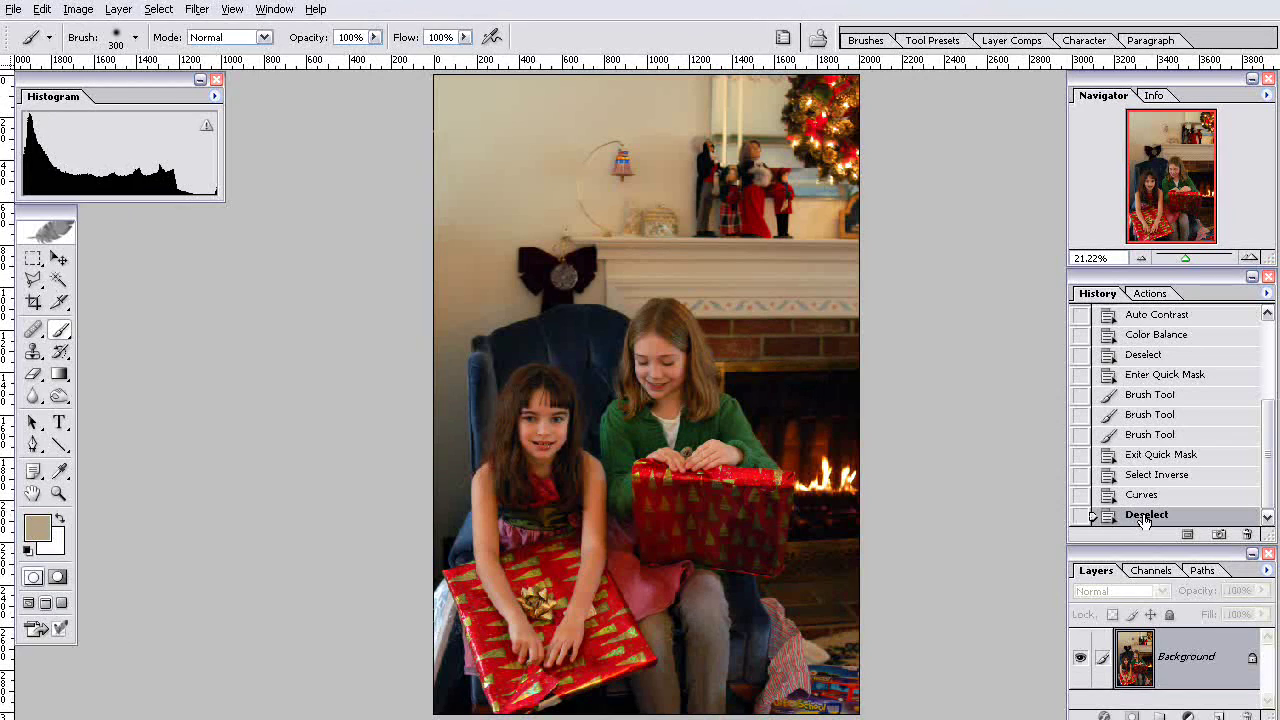